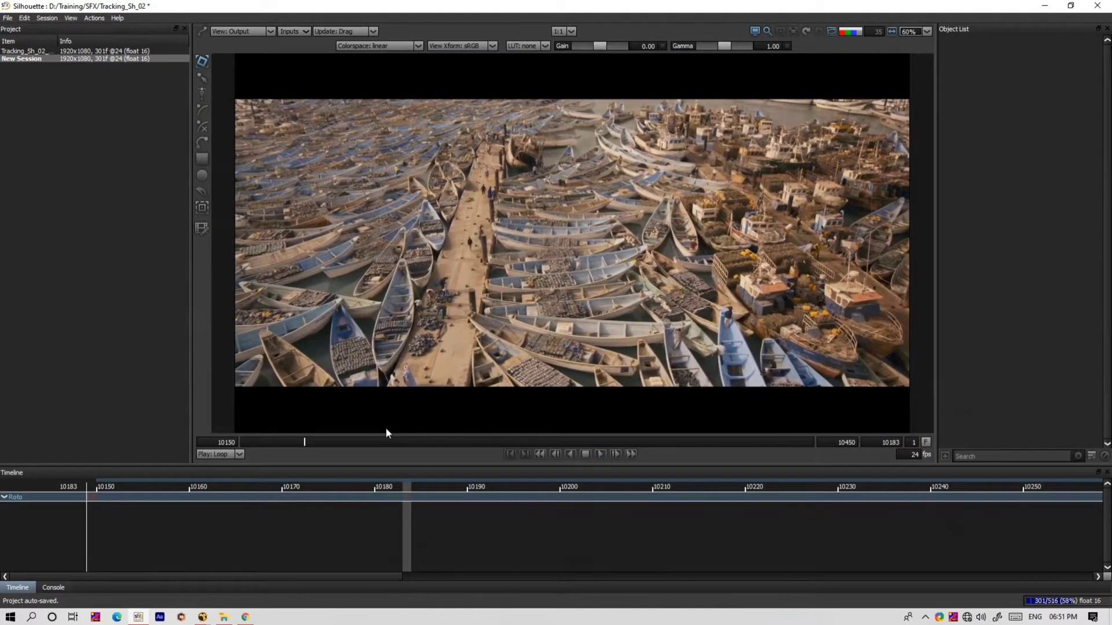
# Go to the first frame, 10150, and create a point tracker for the shot
pyautogui.press('Home')
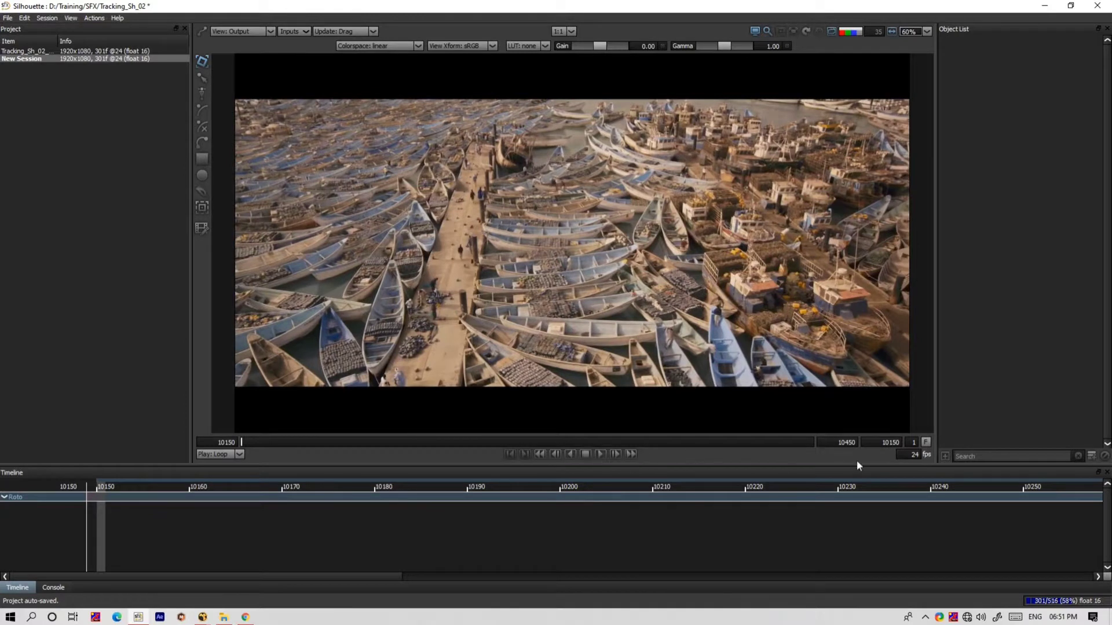
pyautogui.click(1089, 458)
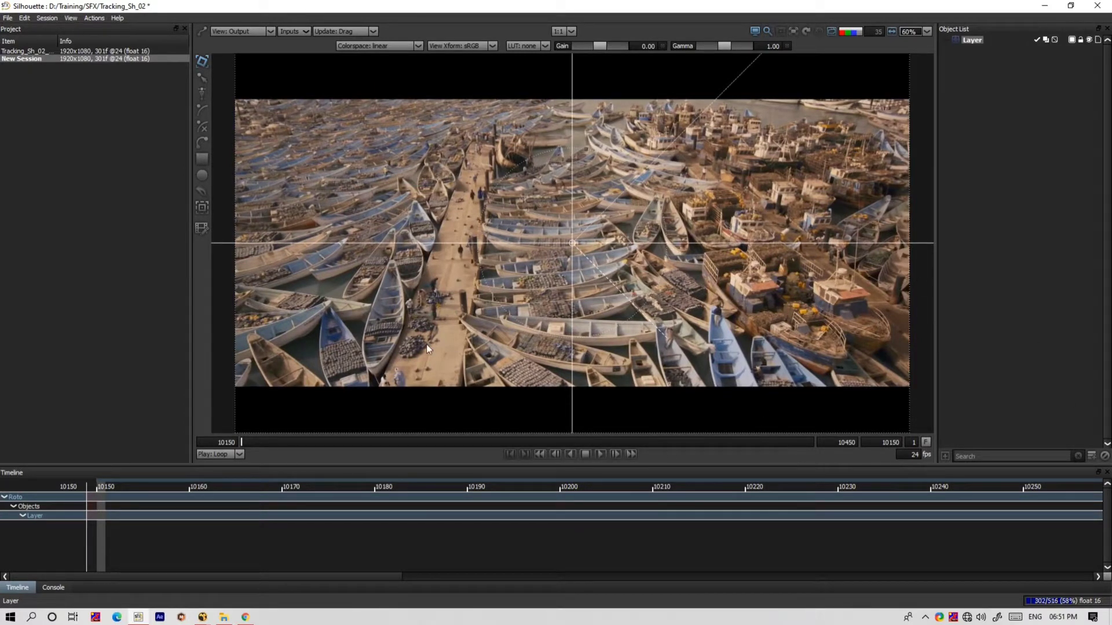
pyautogui.press('Delete')
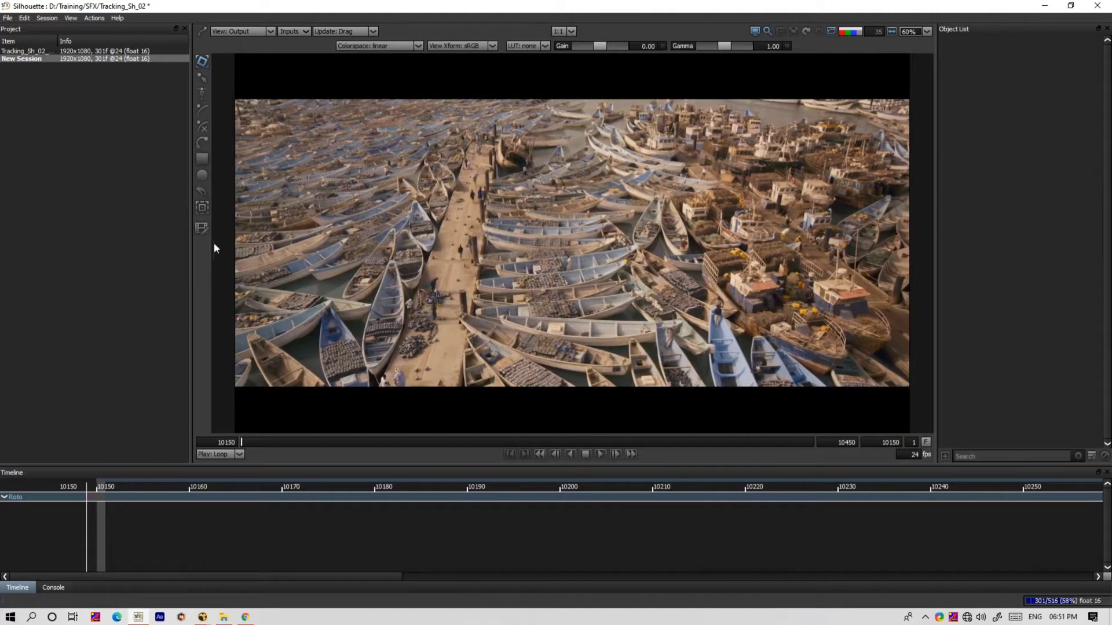
pyautogui.click(202, 208)
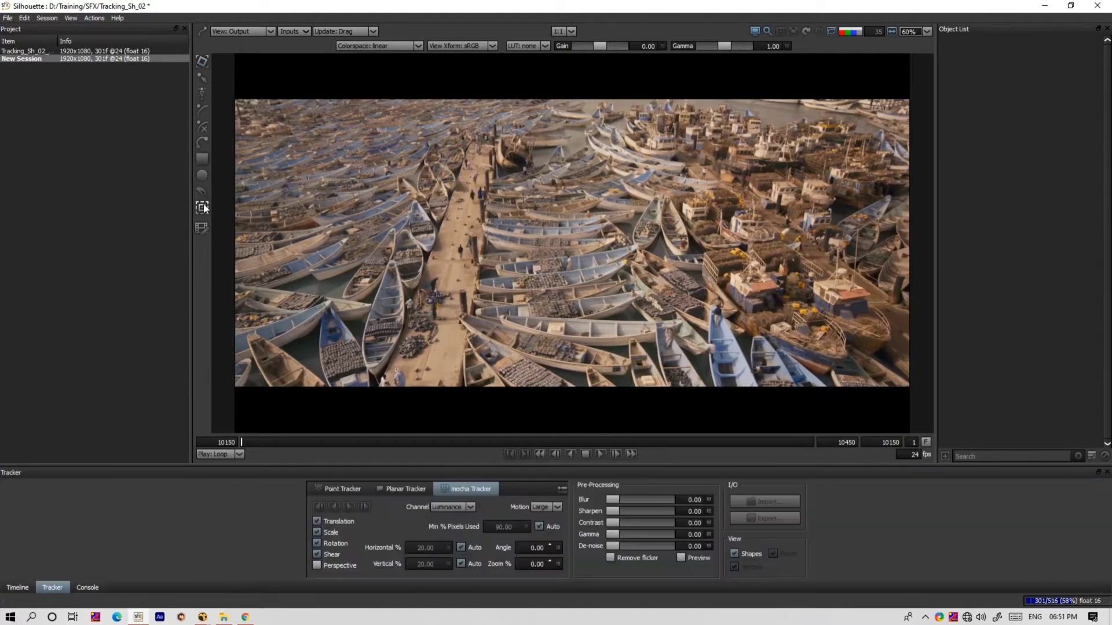
pyautogui.click(342, 489)
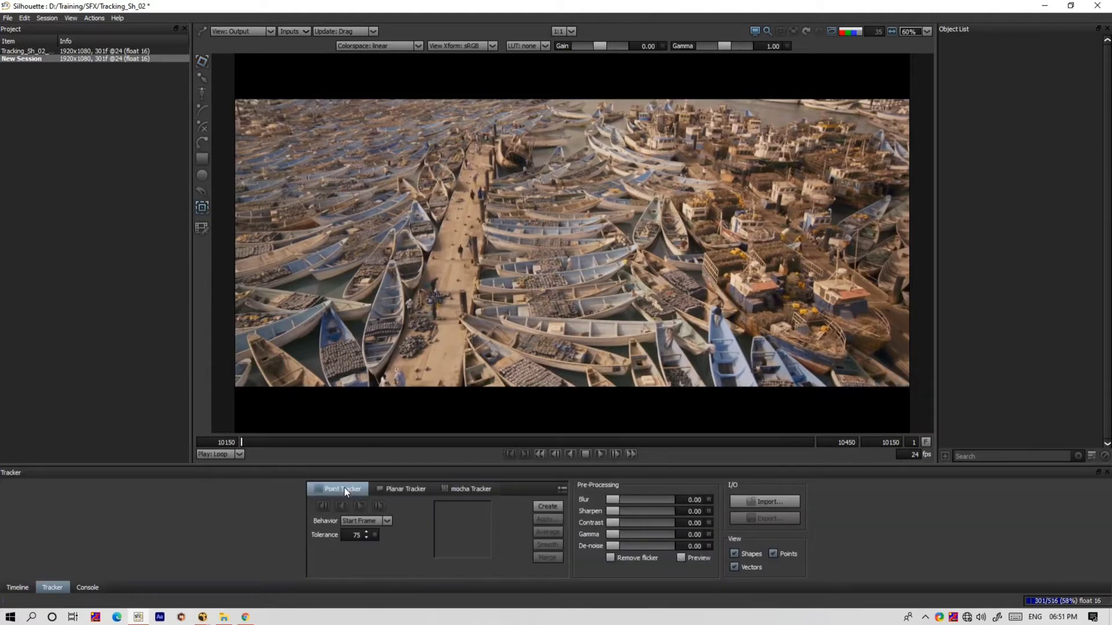
pyautogui.click(550, 506)
# Place the point tracker on the boat tip beside the lower dark pier post and adjust its pattern and search boxes around it
pyautogui.scroll(5, 570, 231)
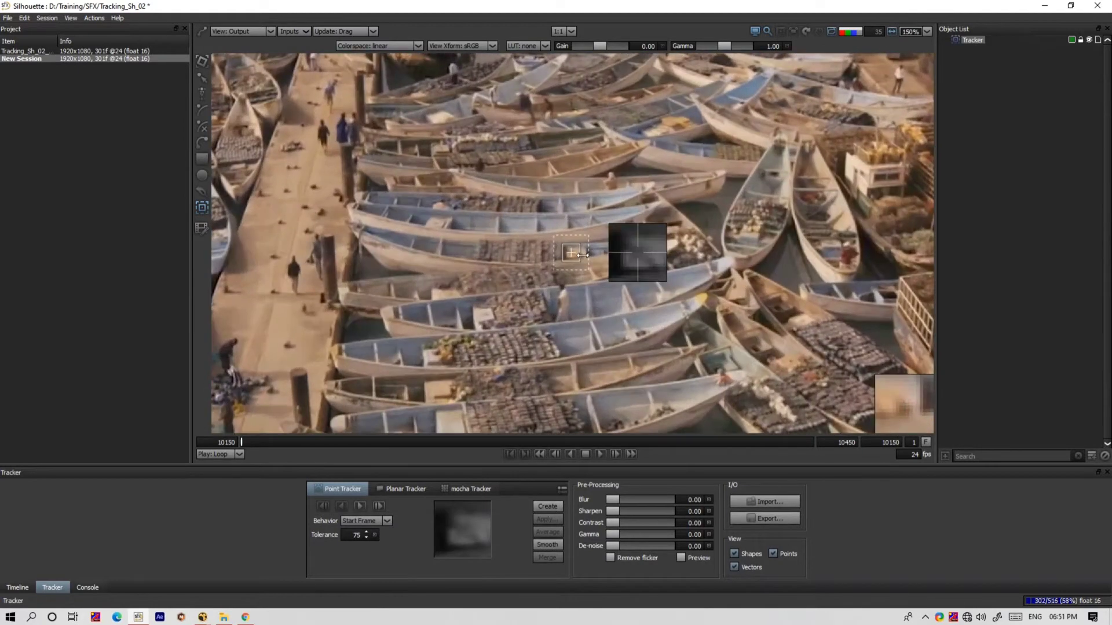
pyautogui.scroll(-3, 572, 255)
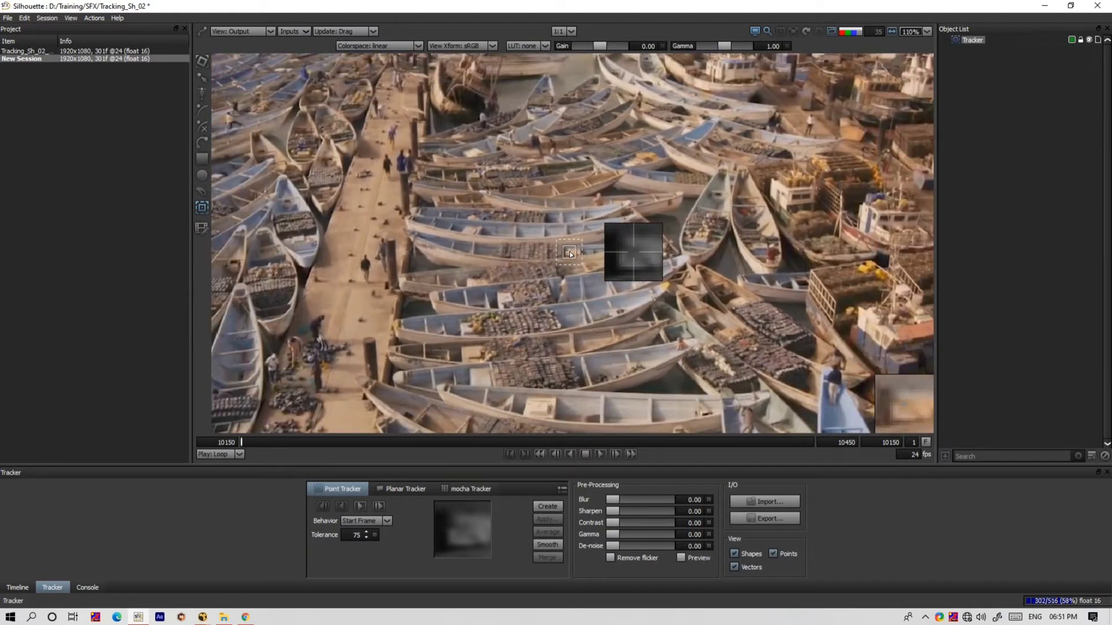
pyautogui.moveTo(570, 254); pyautogui.dragTo(365, 388)
pyautogui.scroll(4, 368, 386)
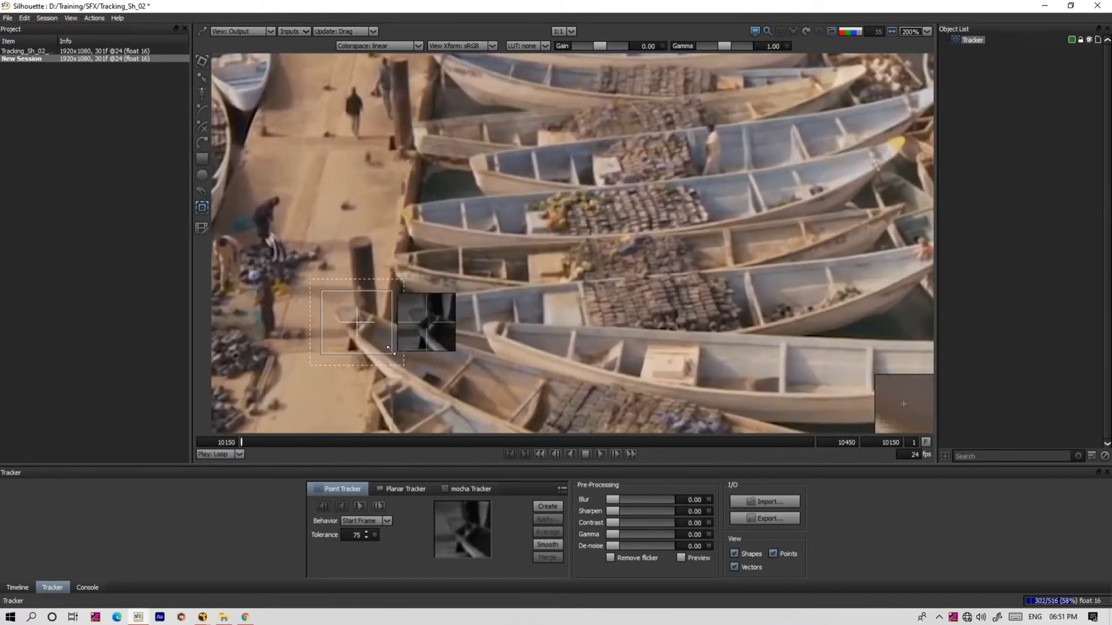
pyautogui.moveTo(376, 338); pyautogui.dragTo(415, 297)
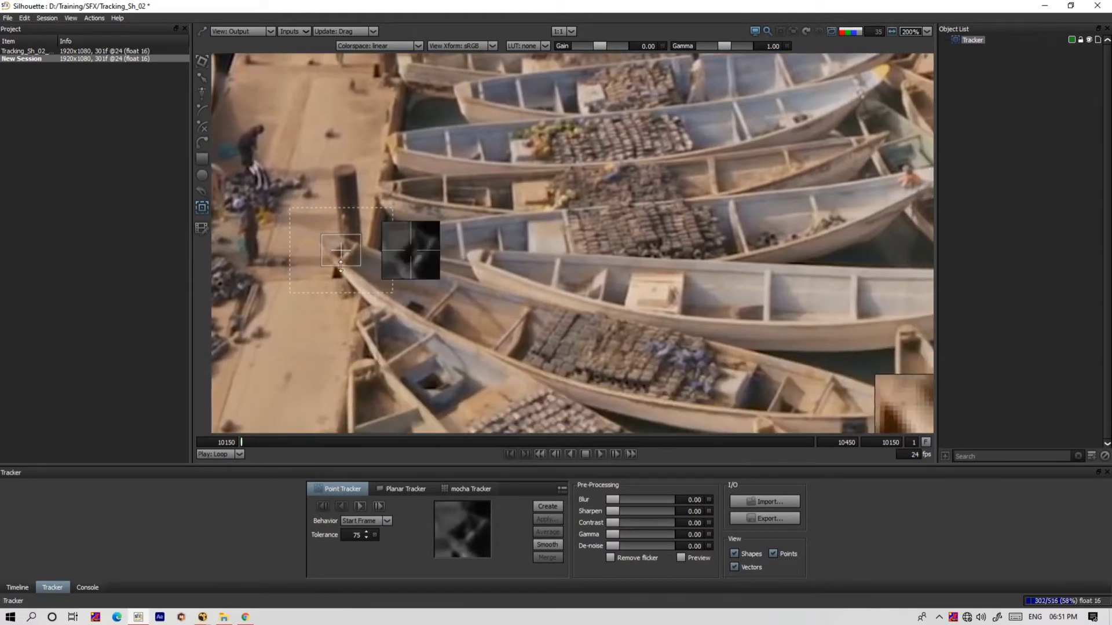
pyautogui.moveTo(599, 359); pyautogui.dragTo(529, 304)
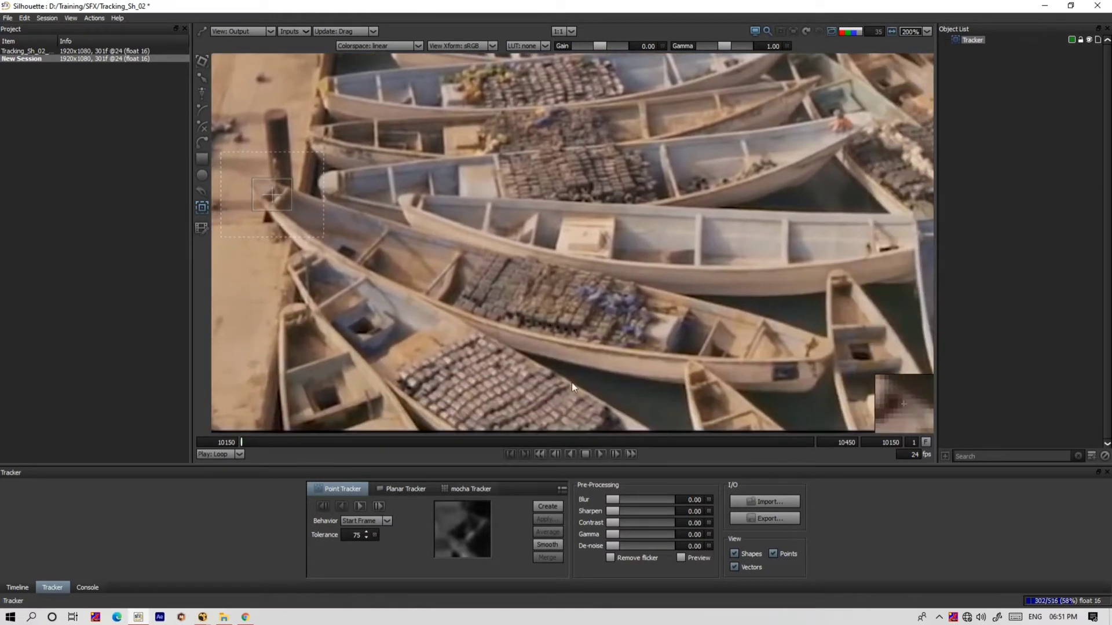
# Create a second point tracker on the far end of the same boat and fit its pattern and search boxes around the detail there
pyautogui.click(543, 502)
pyautogui.scroll(-5, 593, 234)
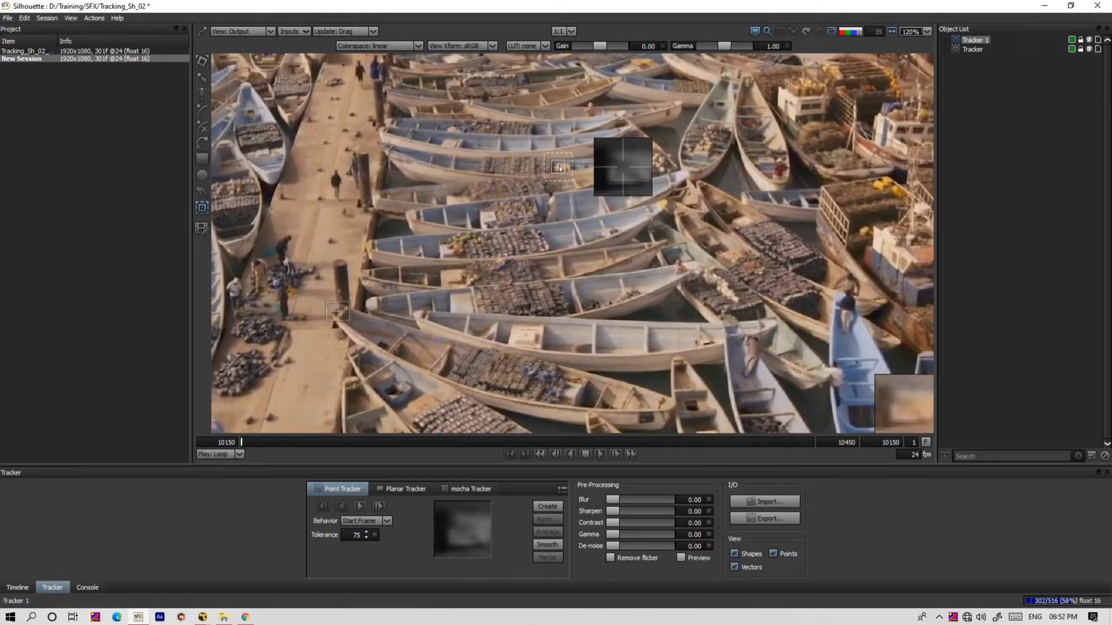
pyautogui.moveTo(560, 168); pyautogui.dragTo(607, 285)
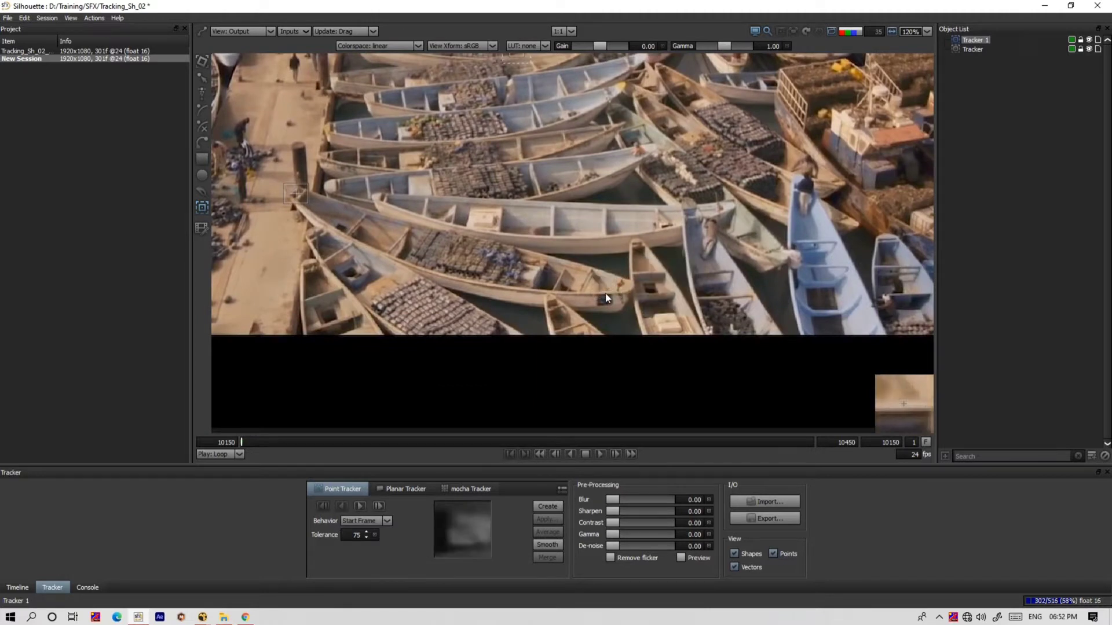
pyautogui.moveTo(528, 213); pyautogui.dragTo(567, 272)
pyautogui.hotkey('ctrl', 'z')
pyautogui.moveTo(559, 362); pyautogui.dragTo(603, 220)
pyautogui.scroll(4, 617, 188)
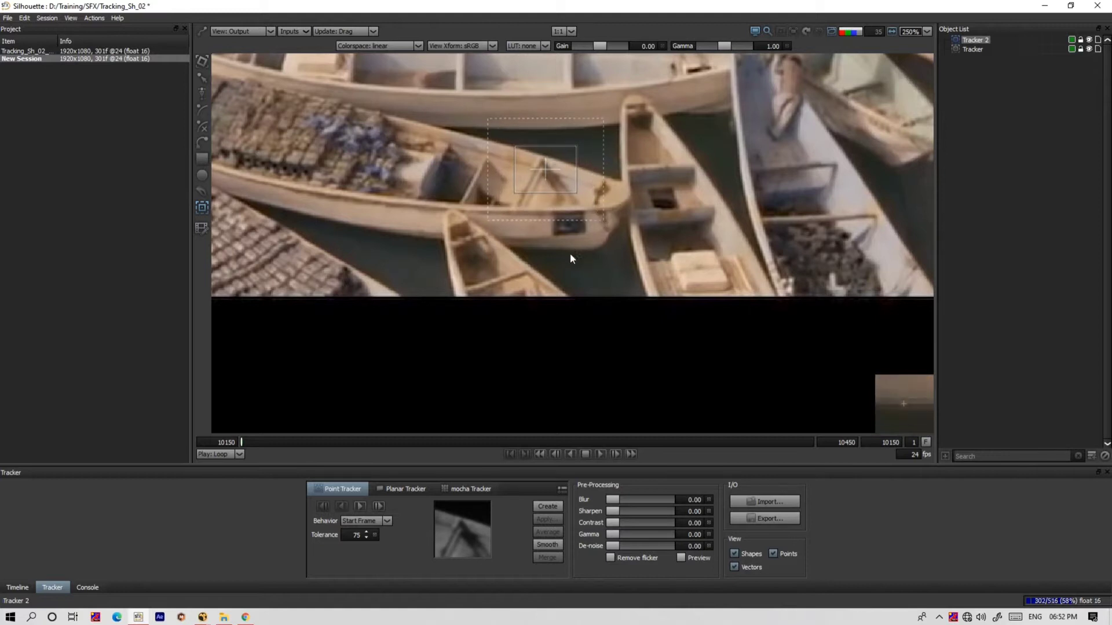
pyautogui.moveTo(457, 267); pyautogui.dragTo(625, 329)
pyautogui.scroll(-2, 625, 335)
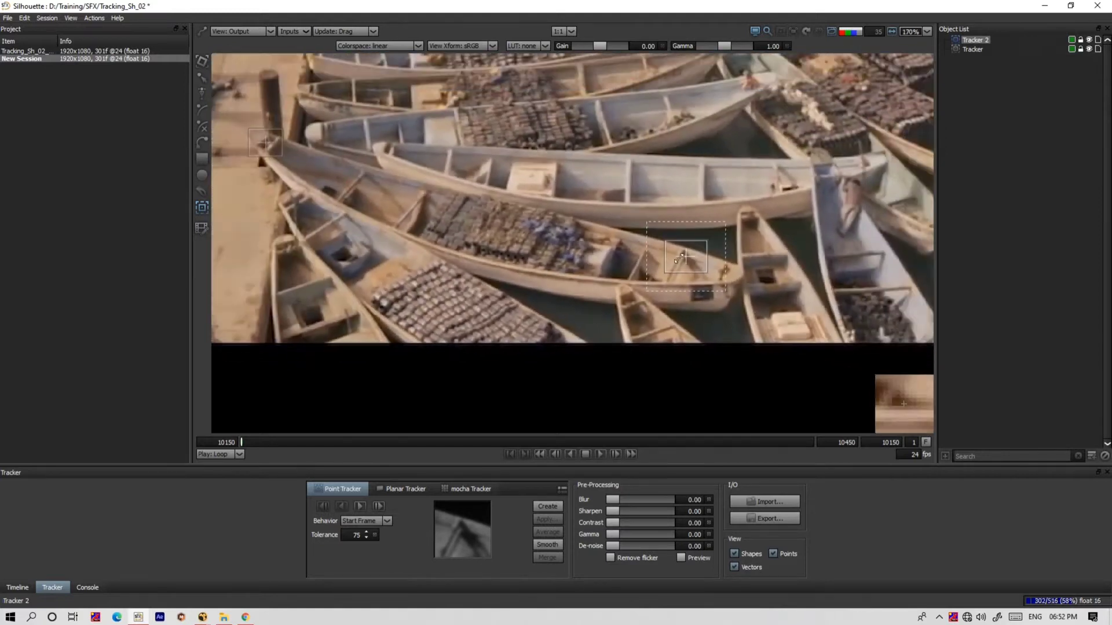
# Track both point trackers forward to frame 10450 with blur at 0, and review the tracks back to frame 10339
pyautogui.keyDown('shift'); pyautogui.click(972, 48); pyautogui.keyUp('shift')
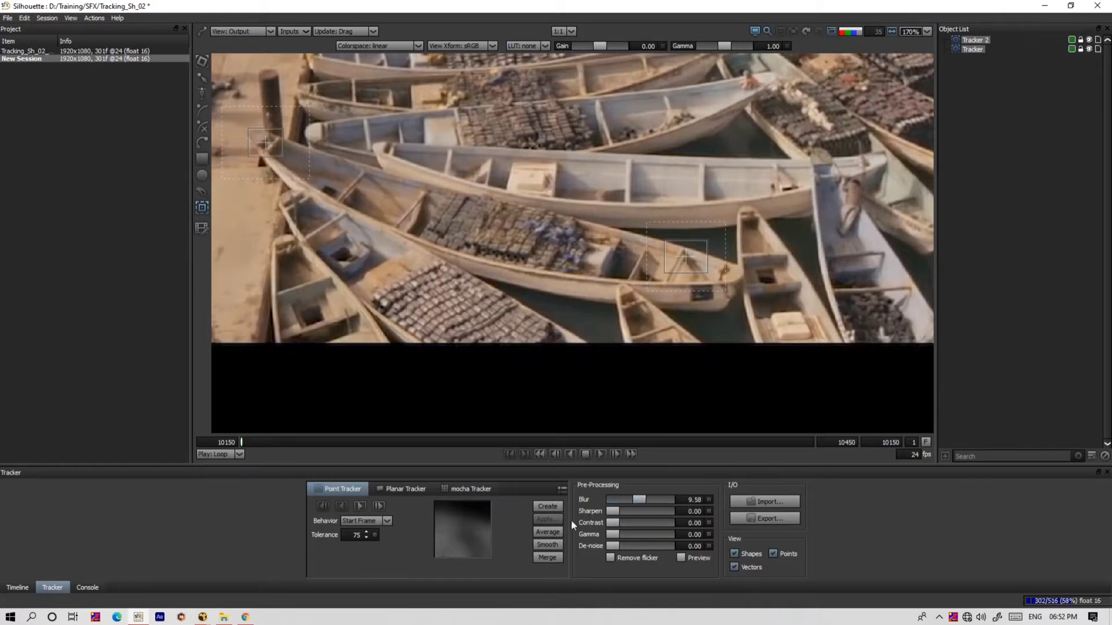
pyautogui.moveTo(639, 505); pyautogui.dragTo(513, 509)
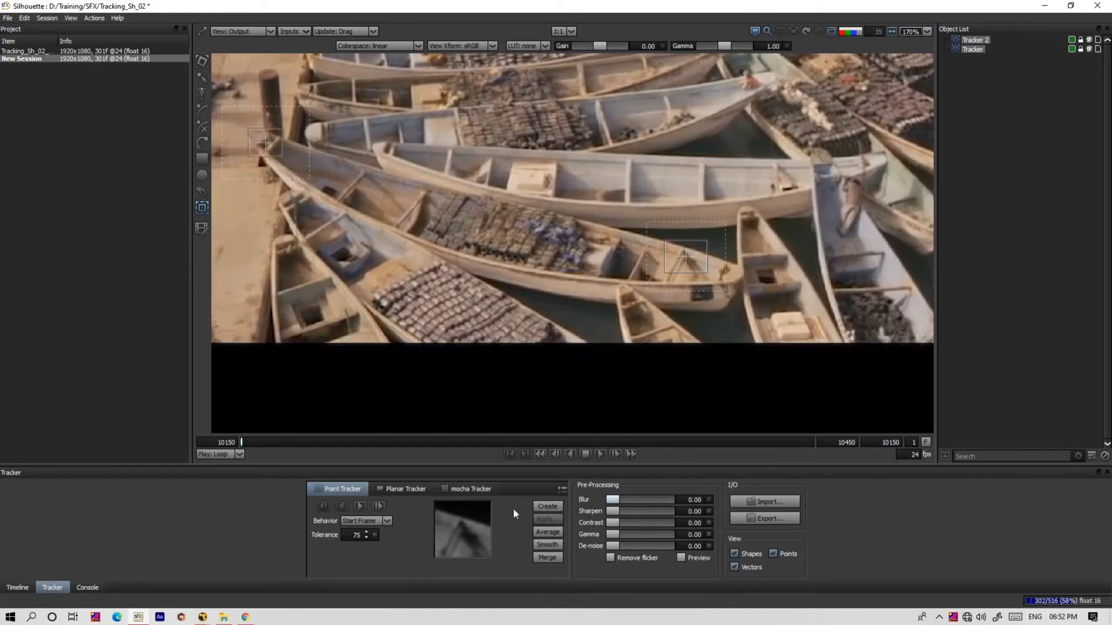
pyautogui.click(359, 506)
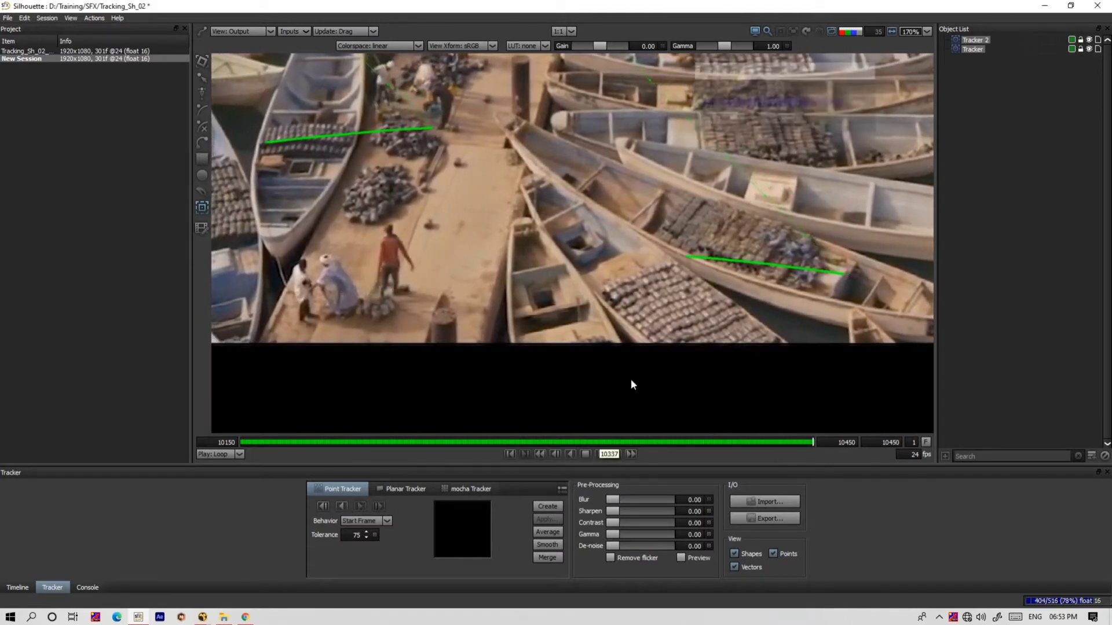
pyautogui.moveTo(808, 440); pyautogui.dragTo(603, 443)
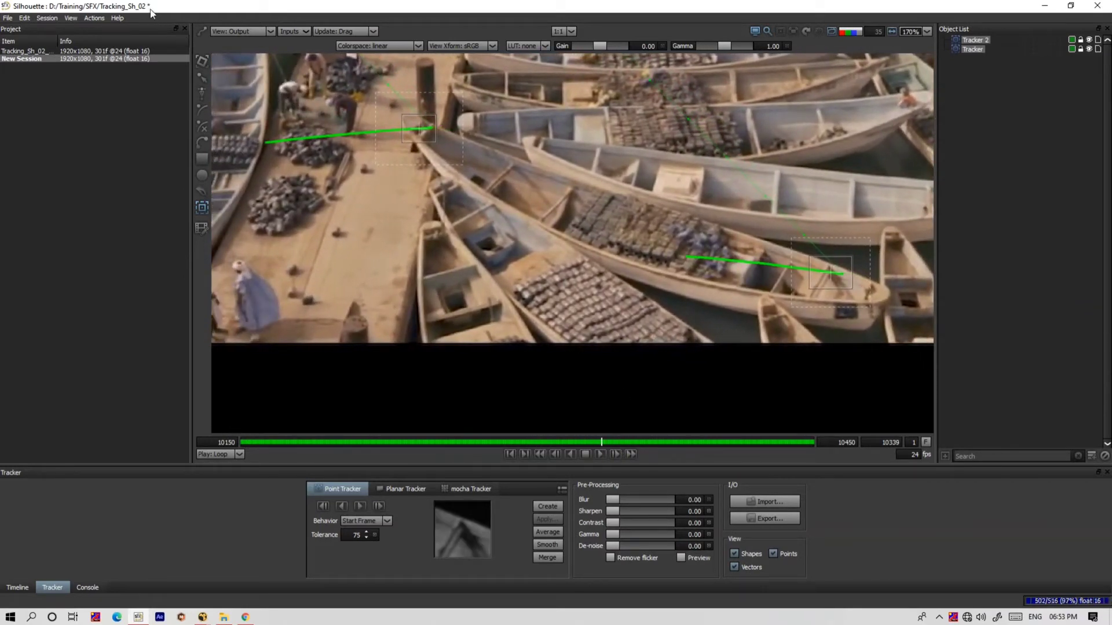
# Save the project under the new name Tracking_Sh_02_V001 in D:/Training/SFX
pyautogui.click(7, 18)
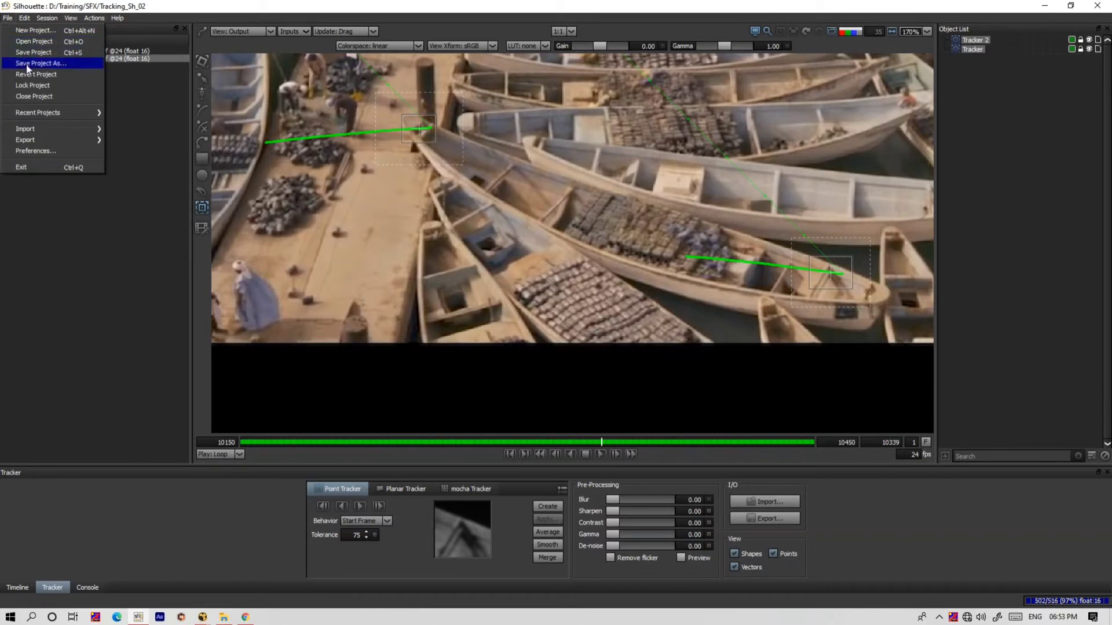
pyautogui.click(34, 65)
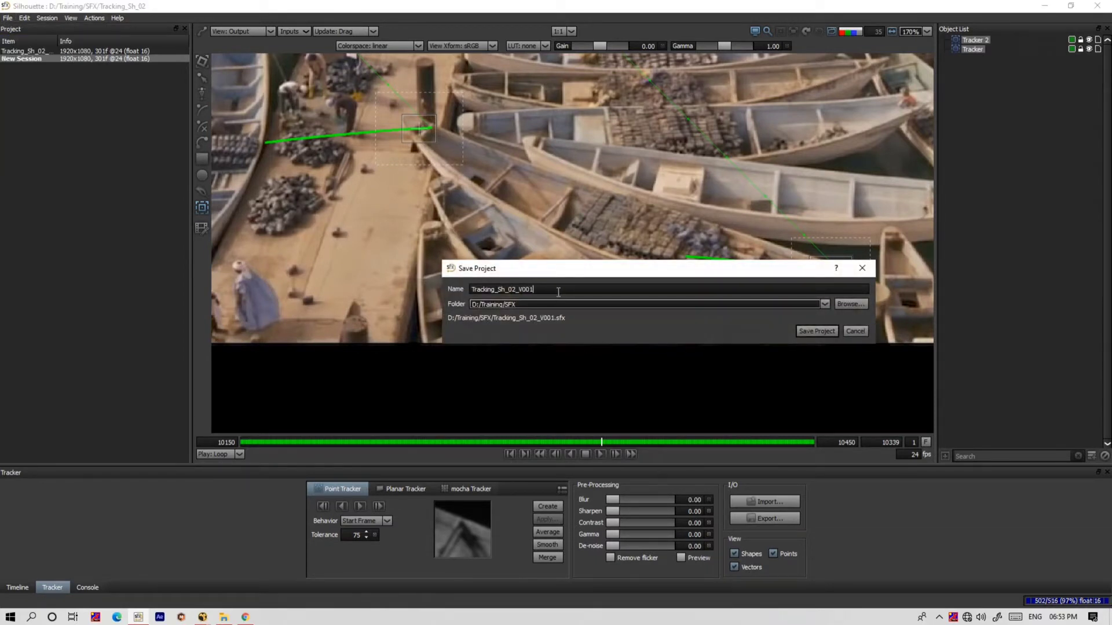
pyautogui.press('Return')
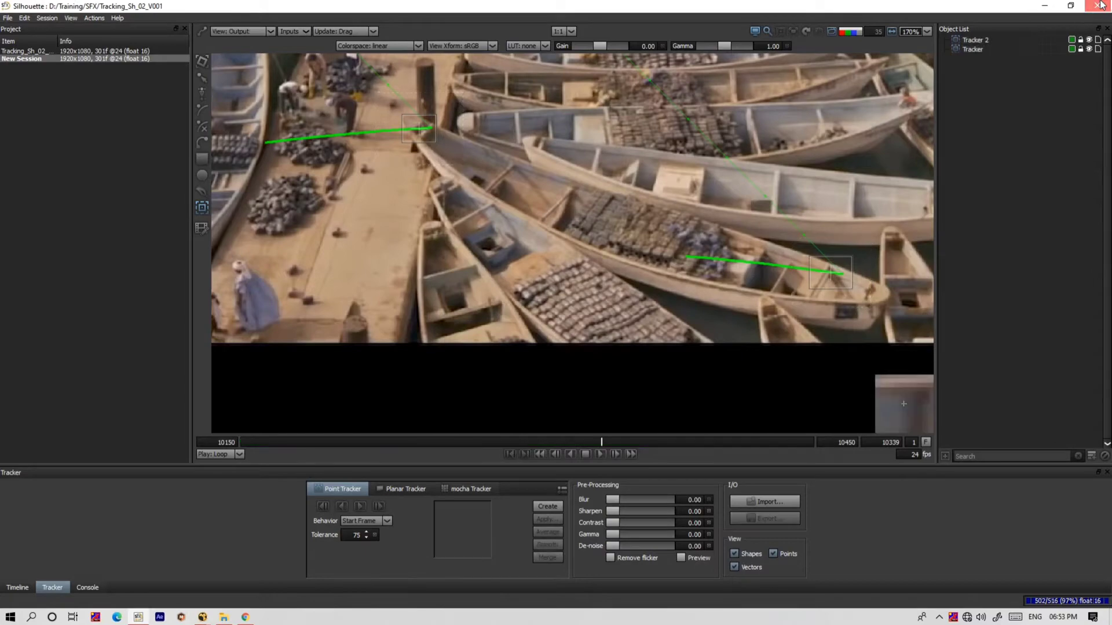
# Restart Silhouette and reopen the existing project Tracking_Sh_02_V001
pyautogui.click(1101, 6)
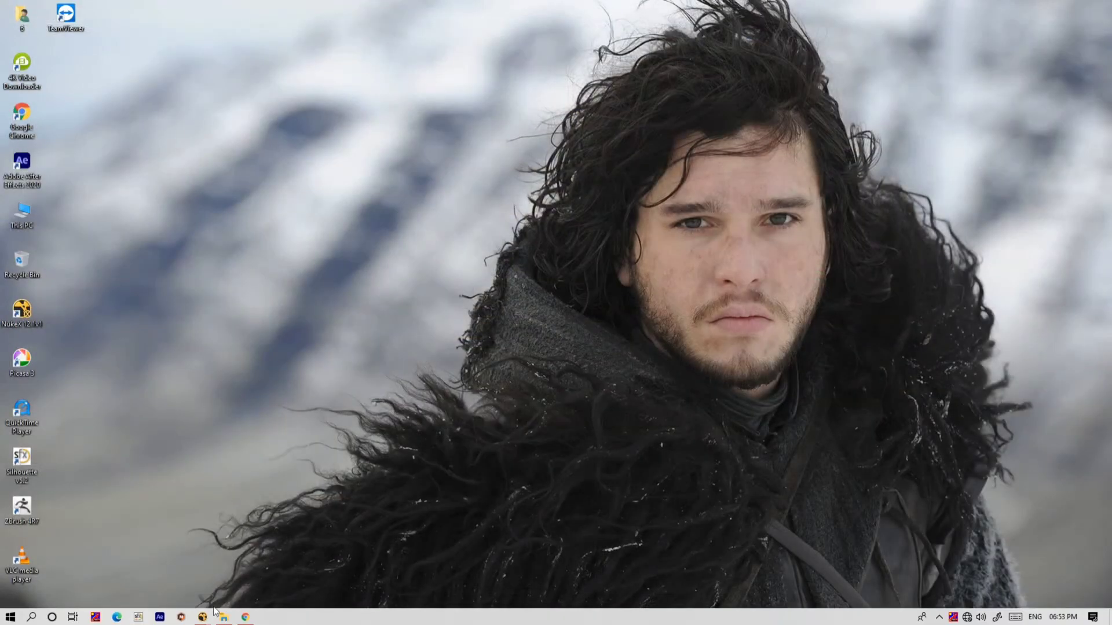
pyautogui.click(139, 618)
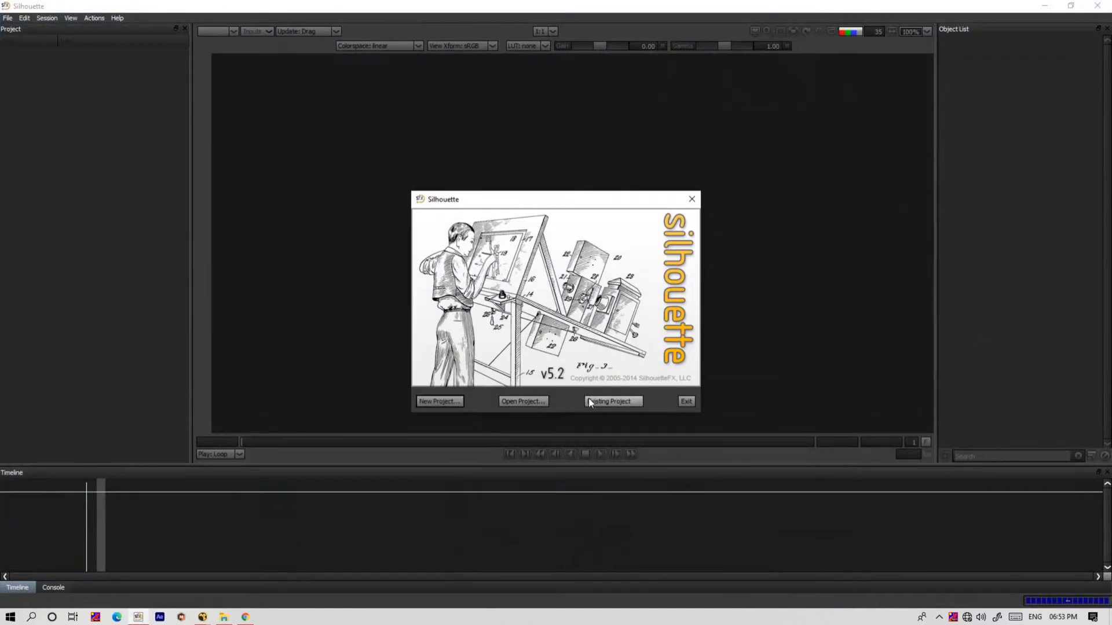
pyautogui.click(591, 401)
pyautogui.click(605, 416)
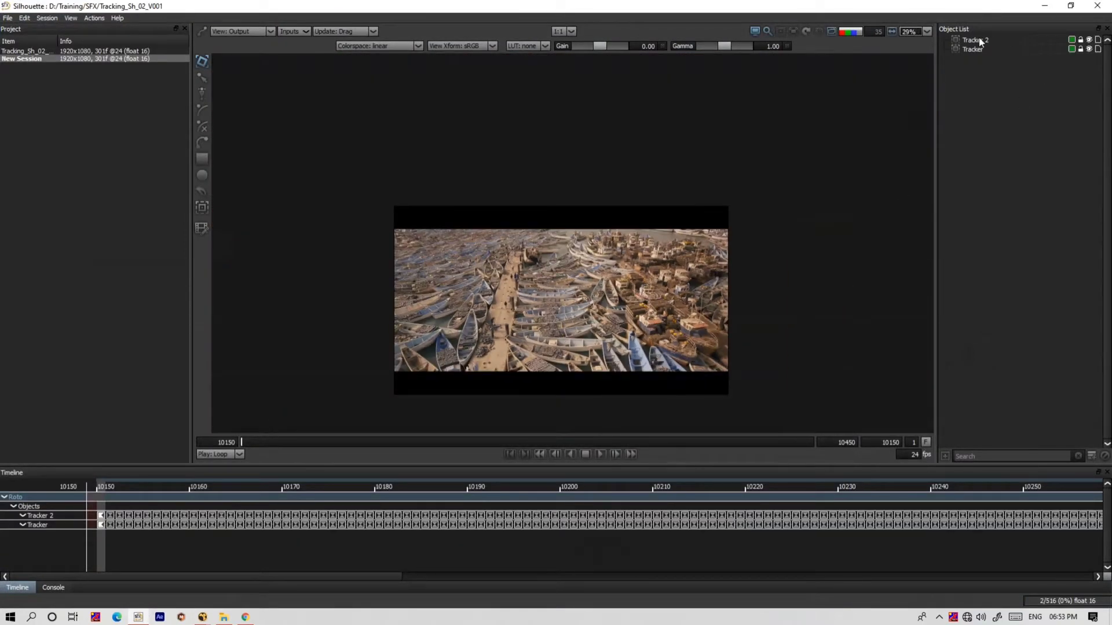
# Select both trackers and display their motion paths with the Track tool near frame 10410
pyautogui.click(979, 41)
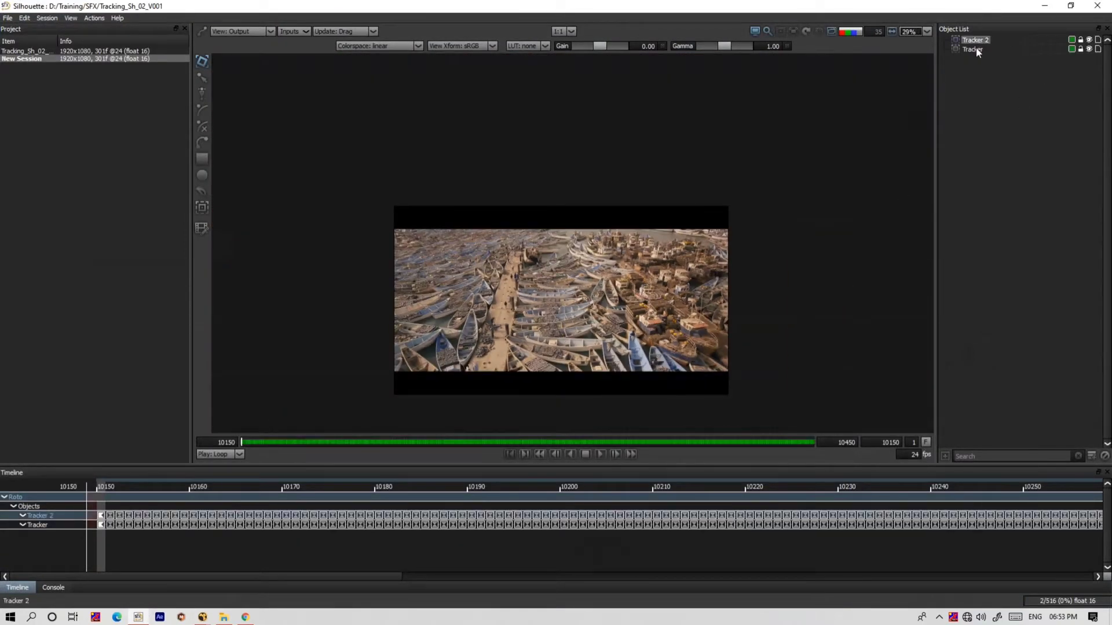
pyautogui.keyDown('shift'); pyautogui.click(976, 50); pyautogui.keyUp('shift')
pyautogui.click(739, 443)
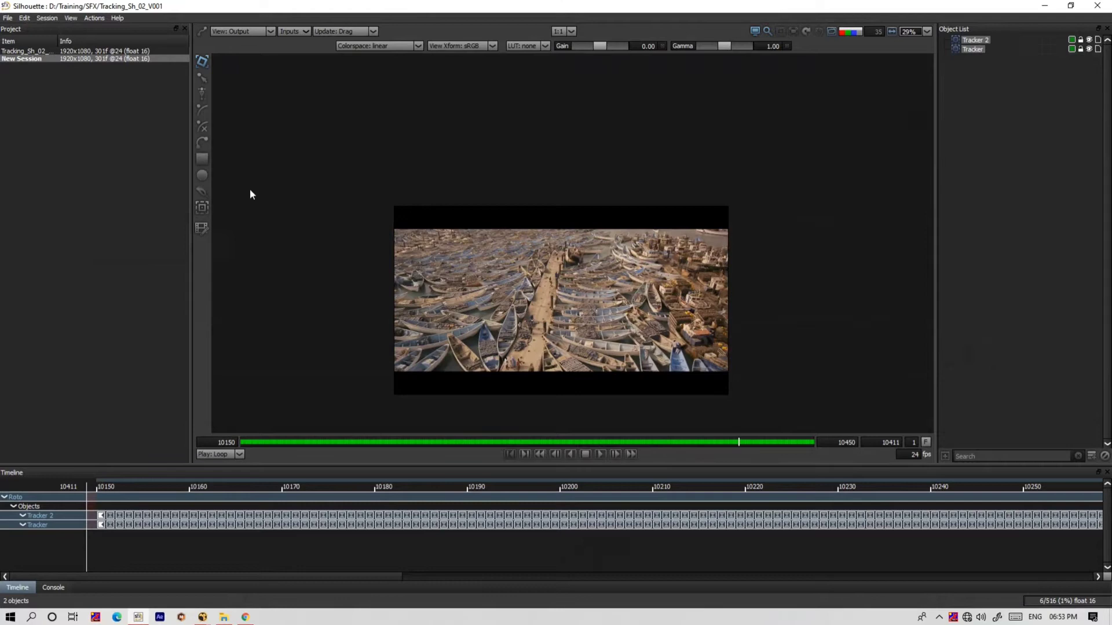
pyautogui.click(201, 228)
pyautogui.click(202, 207)
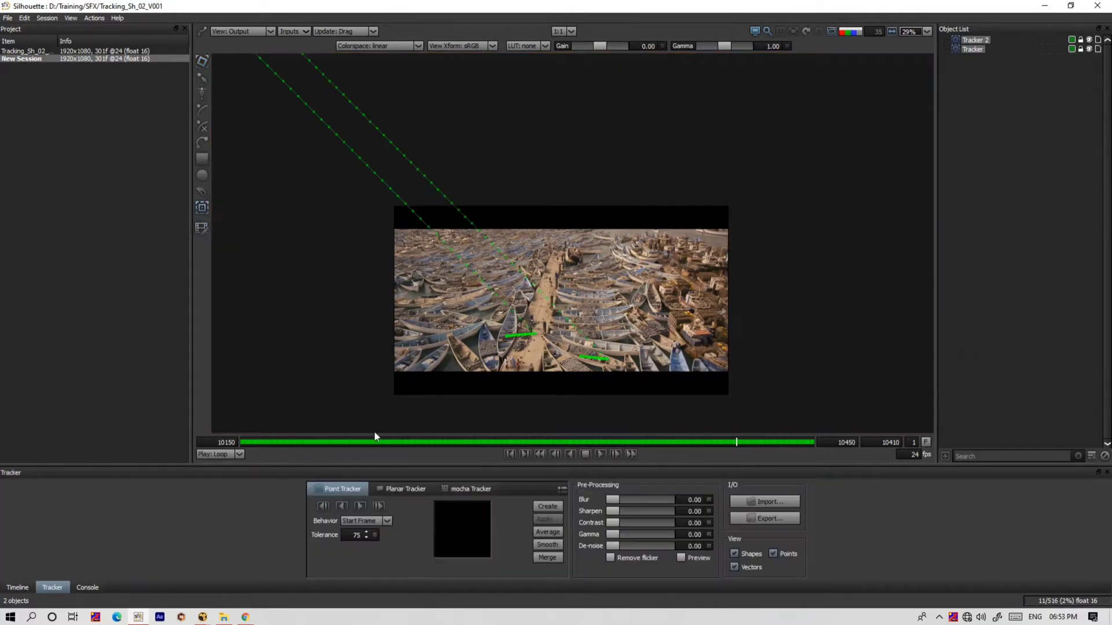
# Retrack both point trackers forward from frame 10345 to the last frame, 10450
pyautogui.scroll(5, 537, 356)
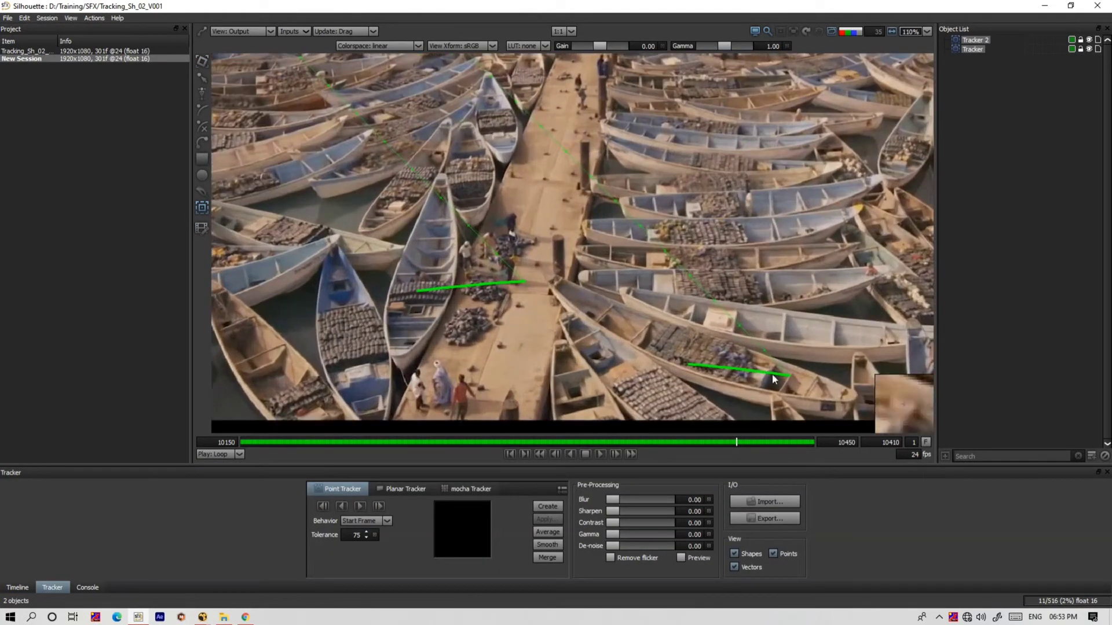
pyautogui.moveTo(737, 443); pyautogui.dragTo(616, 455)
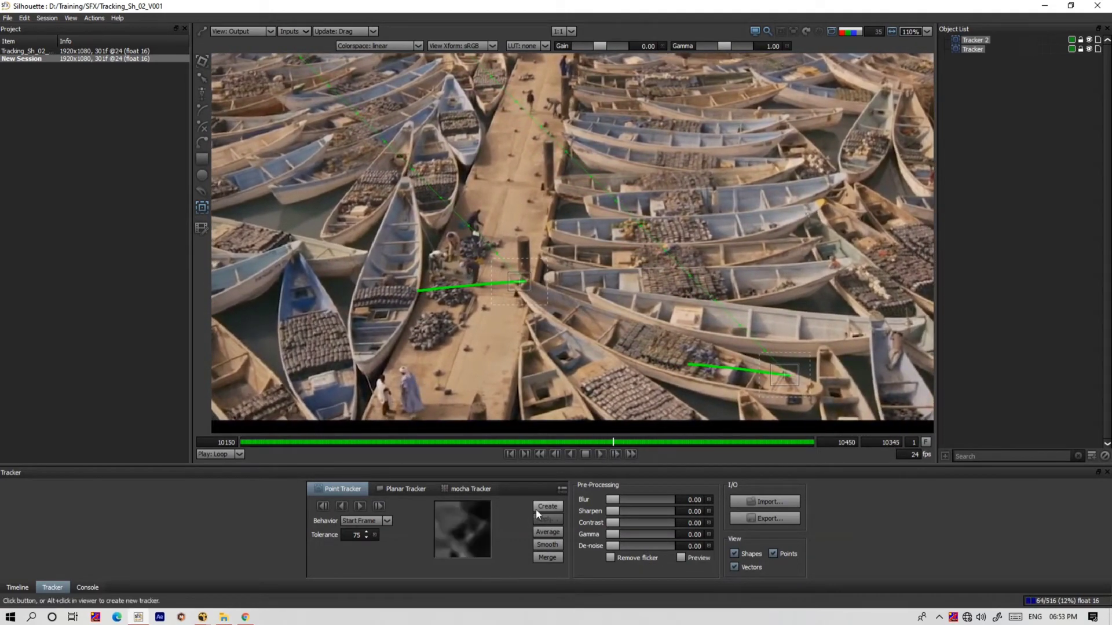
pyautogui.click(362, 504)
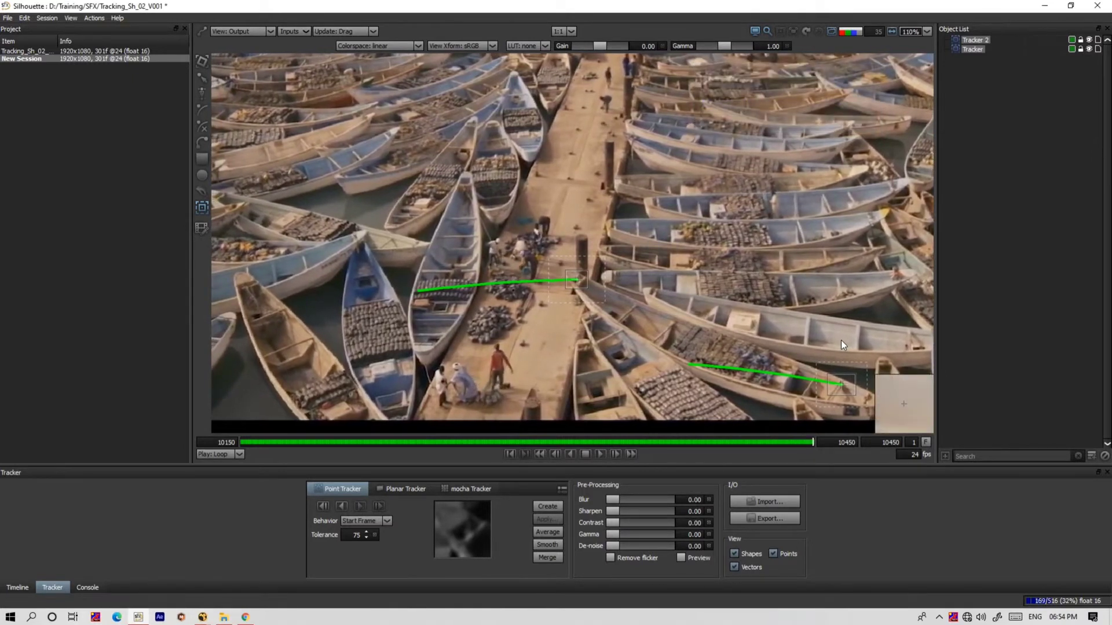
# Smooth the tracking data of both selected point trackers slightly, inspecting their motion paths up close
pyautogui.moveTo(867, 267); pyautogui.dragTo(787, 191)
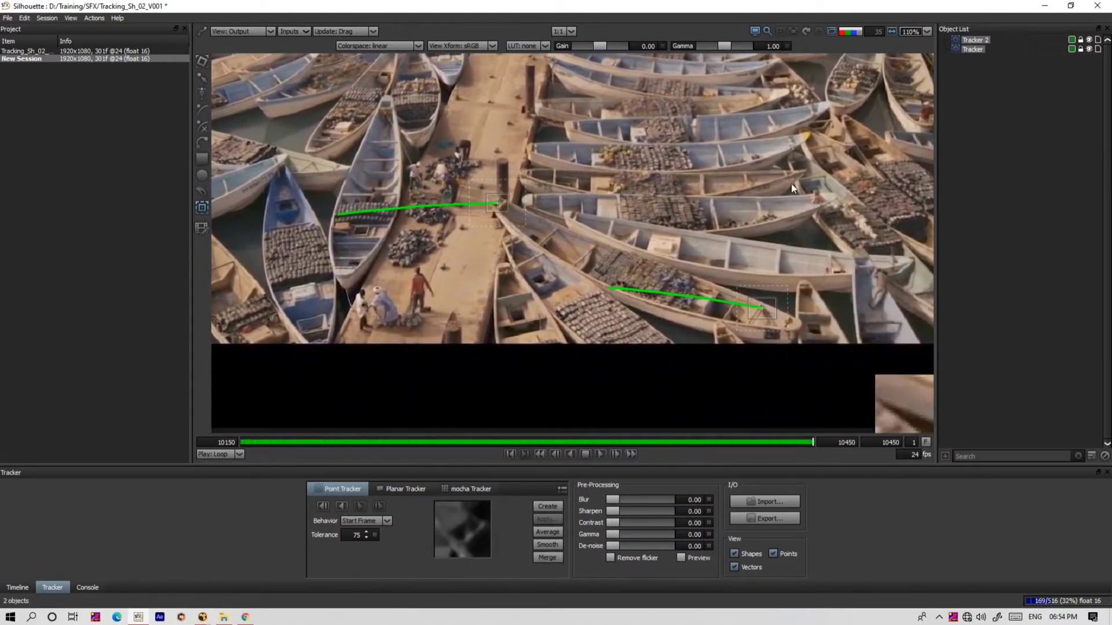
pyautogui.scroll(2, 686, 264)
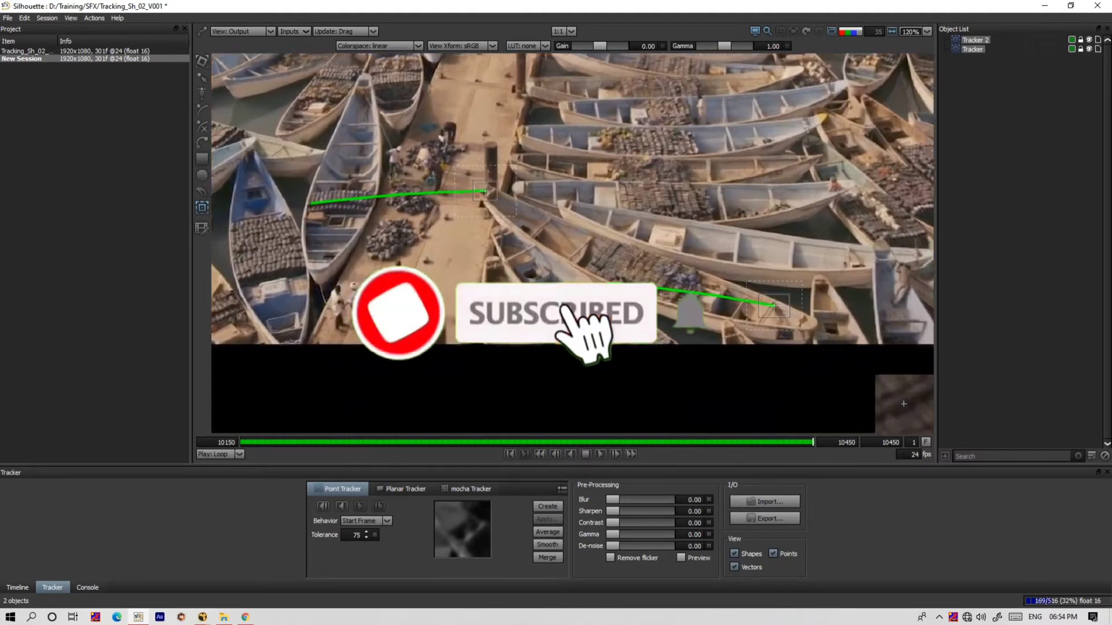
pyautogui.scroll(3, 686, 264)
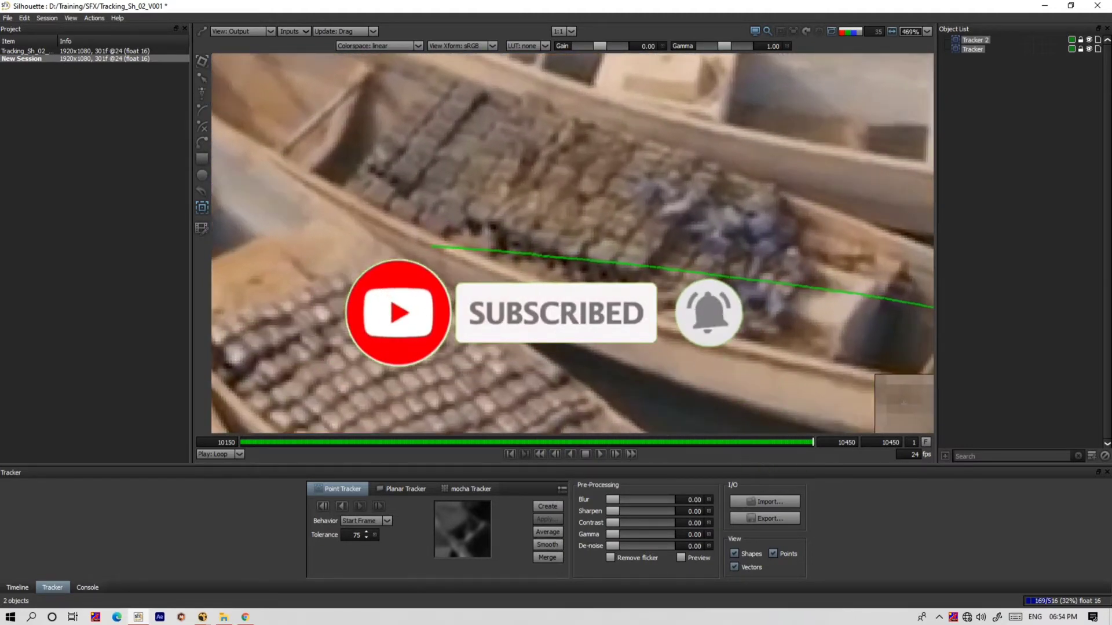
pyautogui.scroll(7, 627, 219)
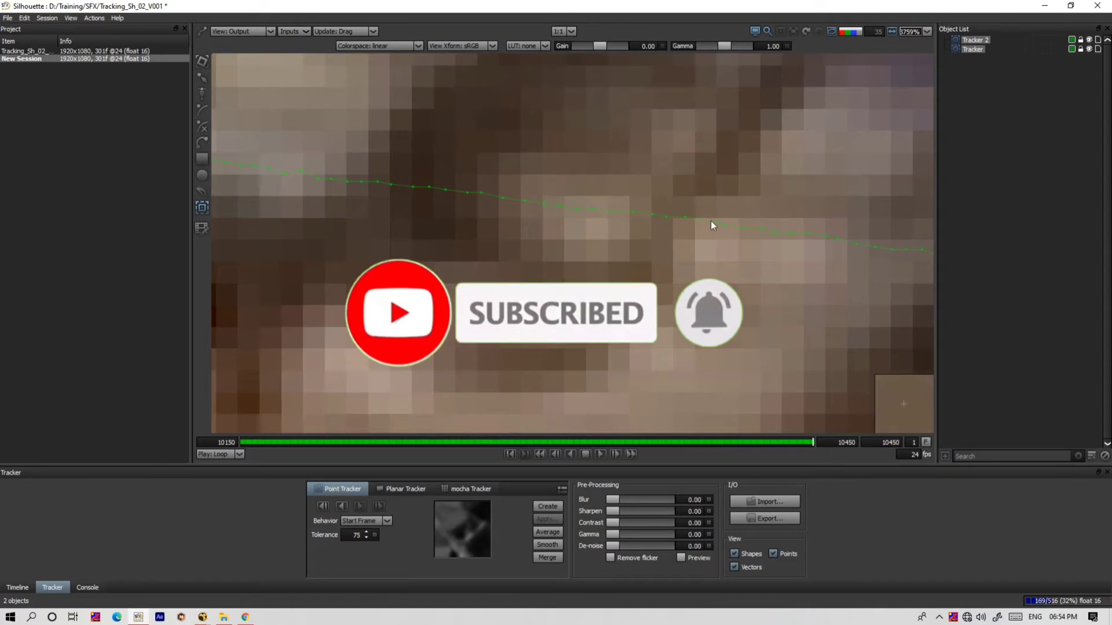
pyautogui.click(549, 544)
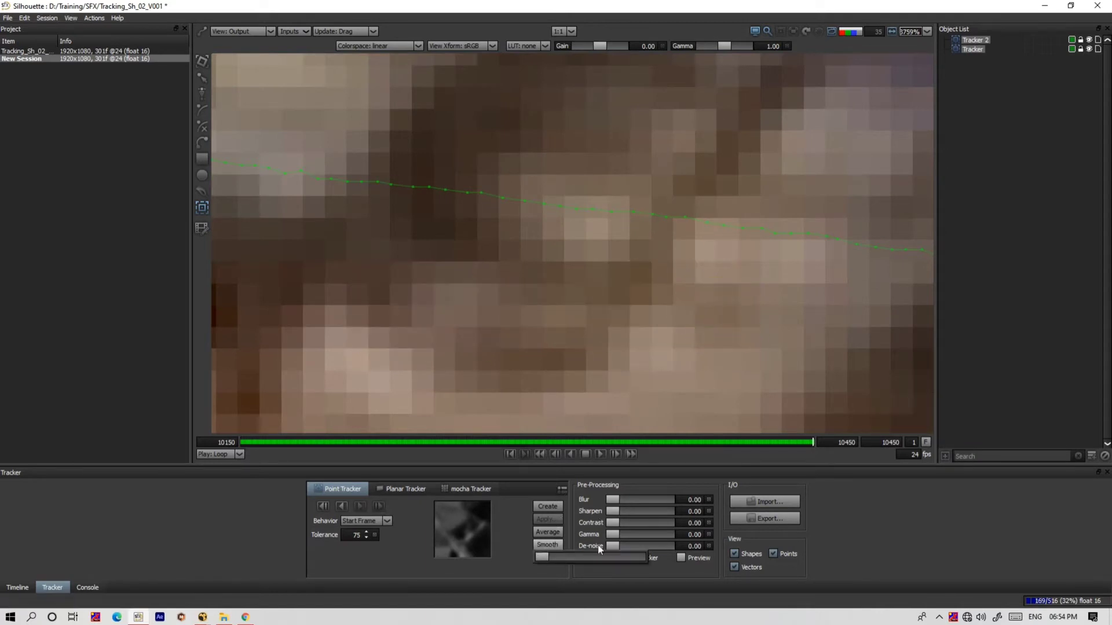
pyautogui.moveTo(550, 558); pyautogui.dragTo(579, 562)
pyautogui.moveTo(698, 572); pyautogui.dragTo(318, 565)
pyautogui.scroll(-1, 666, 293)
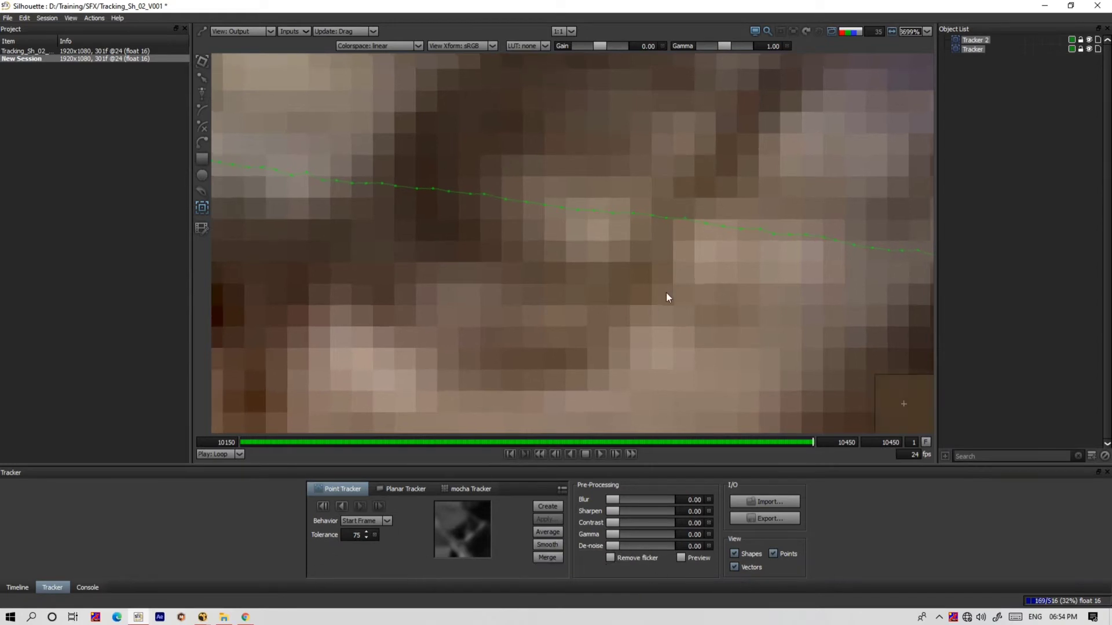
pyautogui.scroll(-1, 666, 295)
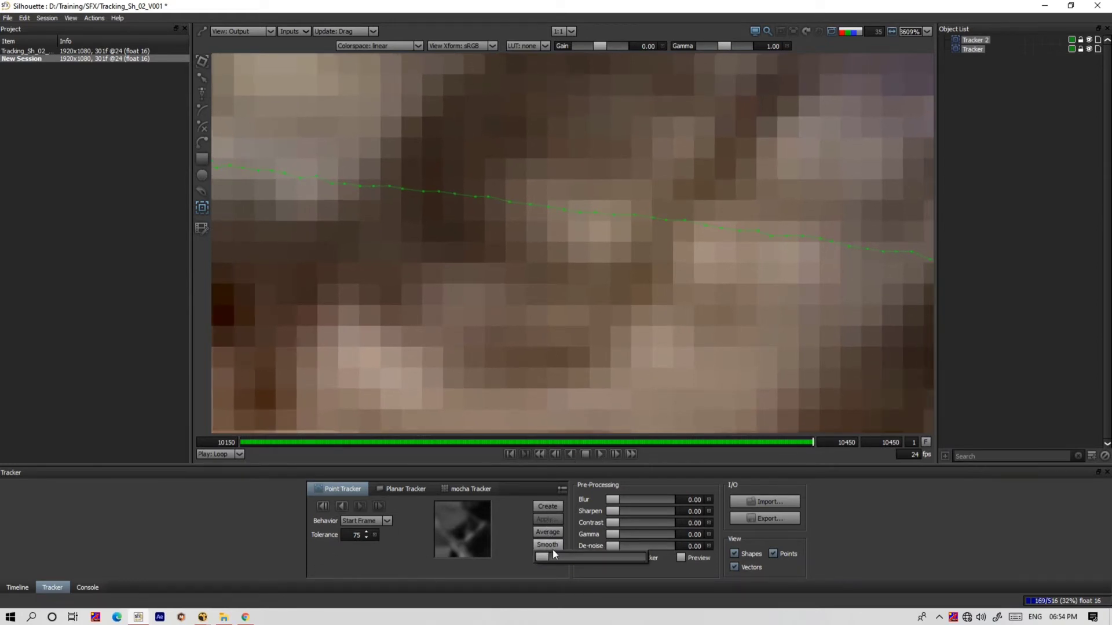
pyautogui.click(523, 554)
pyautogui.scroll(-1, 645, 334)
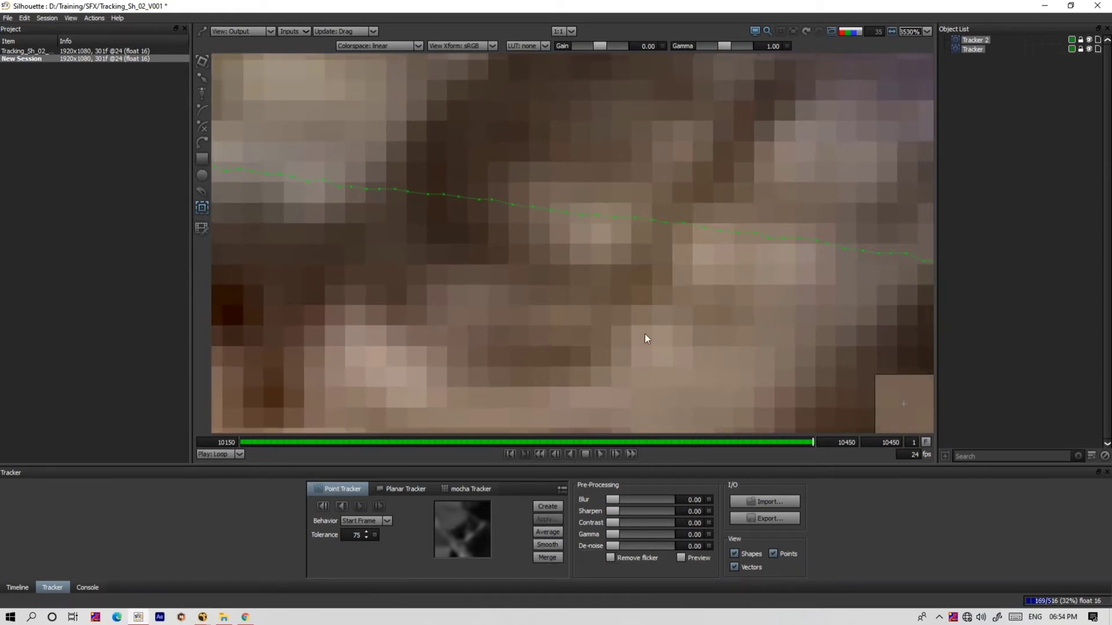
pyautogui.scroll(-2, 646, 331)
pyautogui.scroll(-15, 651, 328)
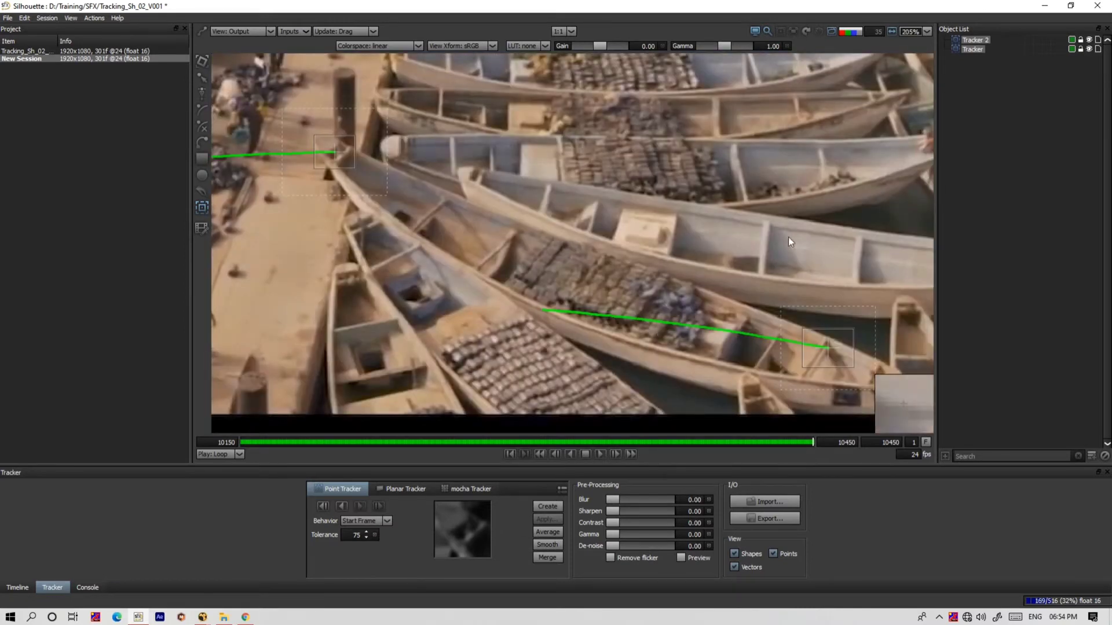
# Create a new layer and go to frame 10150 with the B-Spline tool ready at the long boat's bow
pyautogui.click(1091, 456)
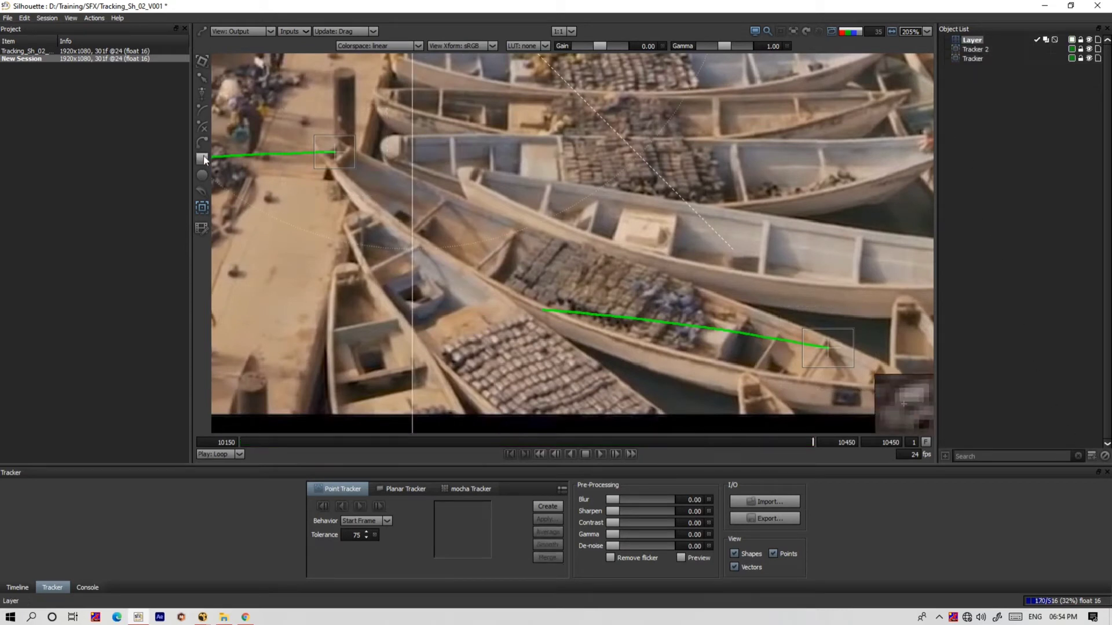
pyautogui.click(207, 116)
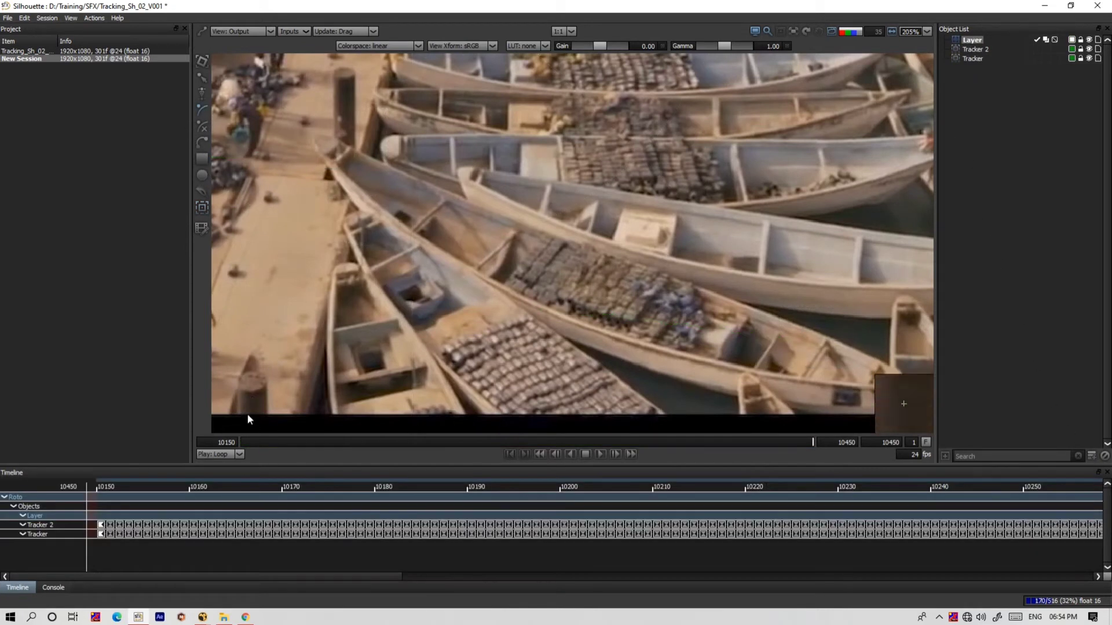
pyautogui.moveTo(215, 451); pyautogui.dragTo(214, 451)
pyautogui.moveTo(305, 300); pyautogui.dragTo(690, 353)
pyautogui.scroll(1, 401, 218)
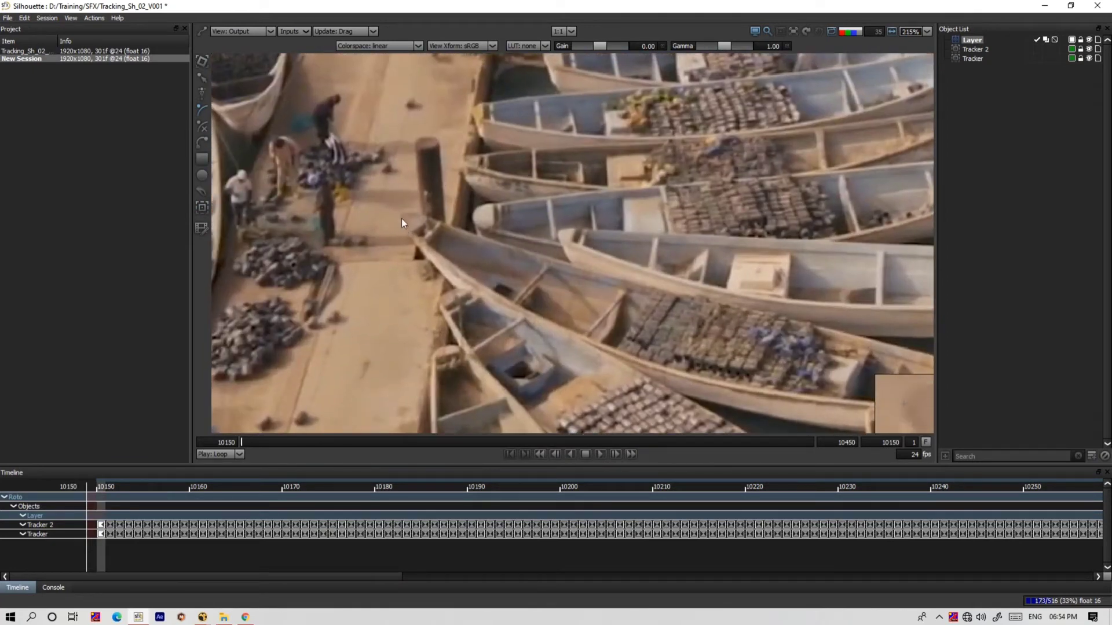
# Draw a closed B-spline around the rim of the long boat moored beside the pier at frame 10150
pyautogui.click(425, 255)
pyautogui.click(482, 290)
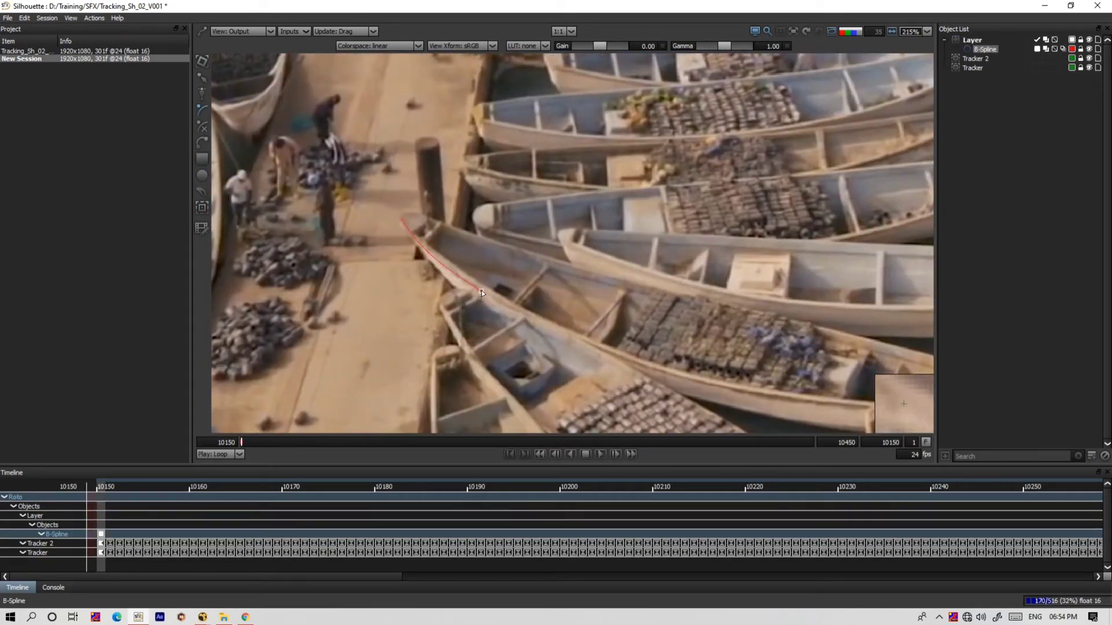
pyautogui.moveTo(619, 344); pyautogui.dragTo(492, 267)
pyautogui.click(497, 283)
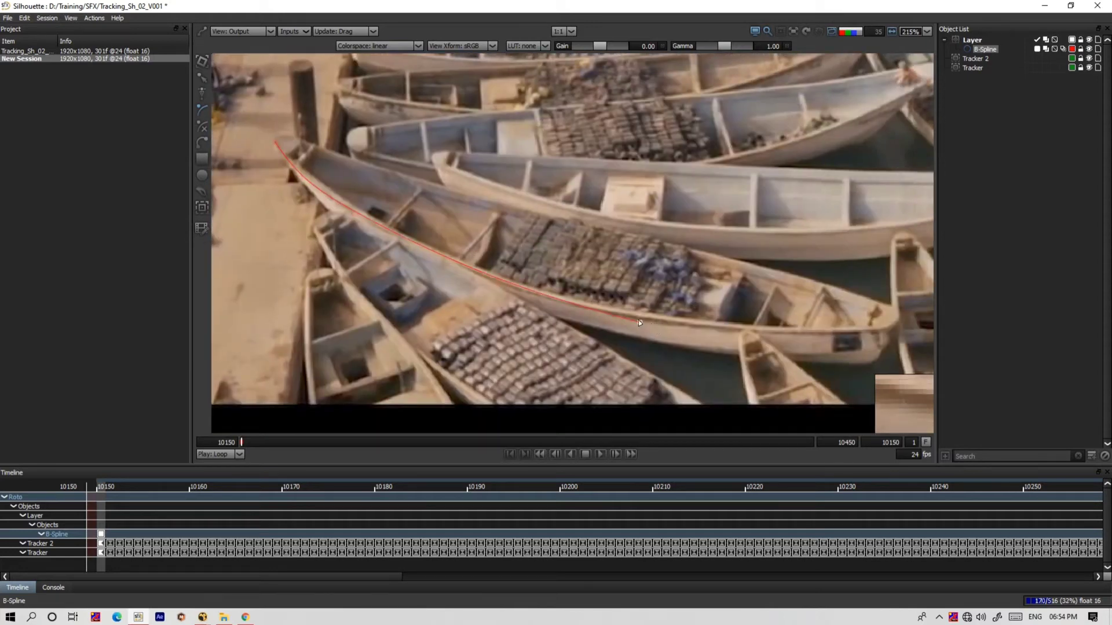
pyautogui.click(828, 334)
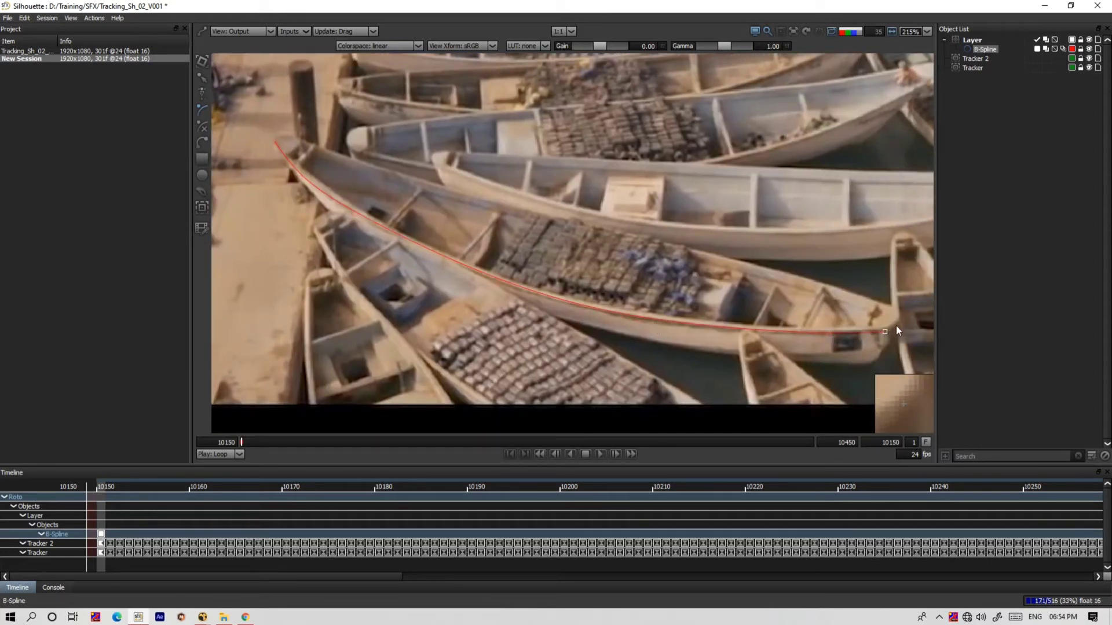
pyautogui.click(888, 304)
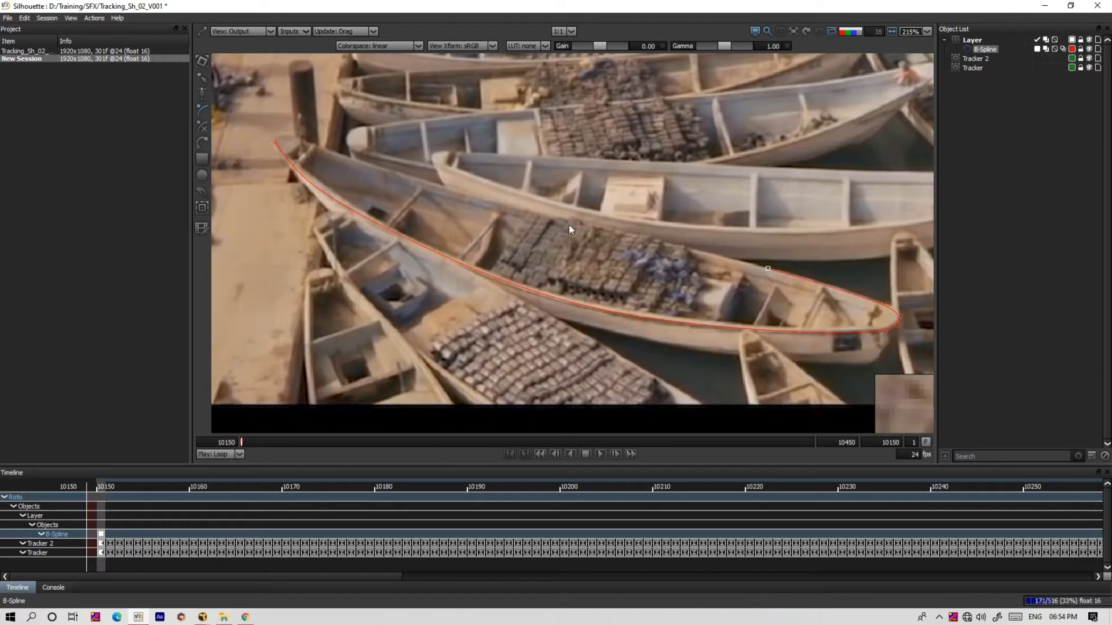
pyautogui.click(543, 213)
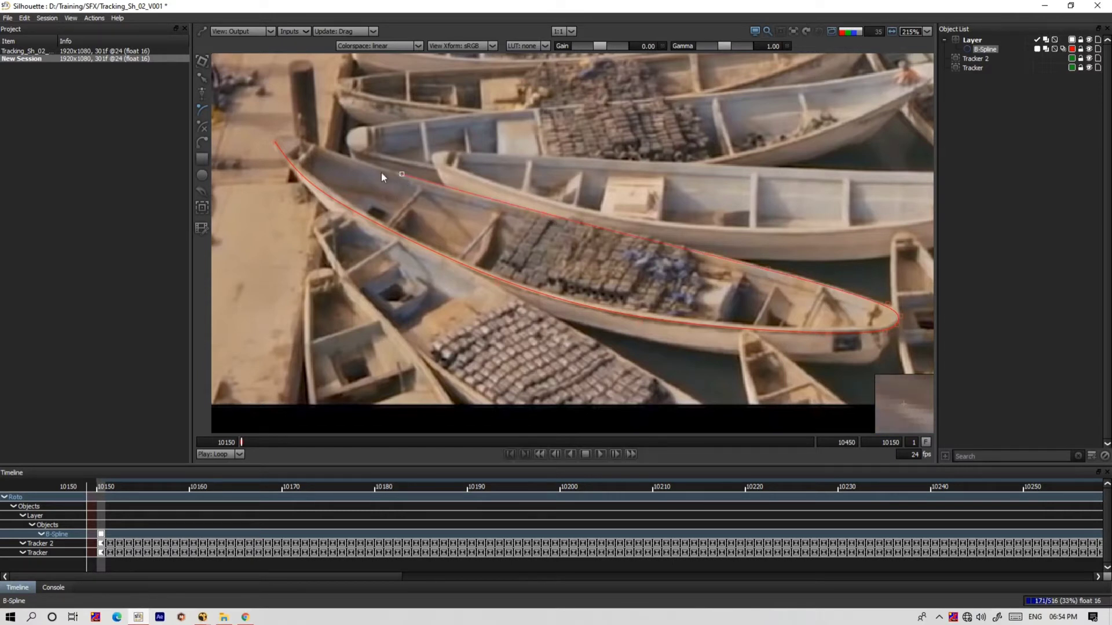
pyautogui.click(287, 136)
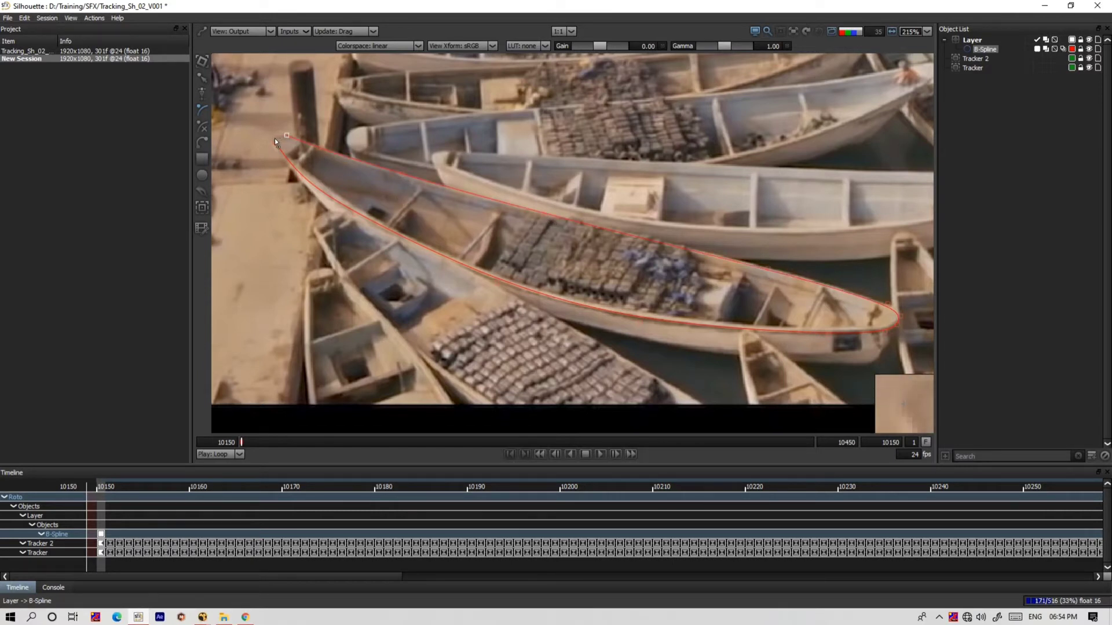
pyautogui.moveTo(275, 141); pyautogui.dragTo(264, 137)
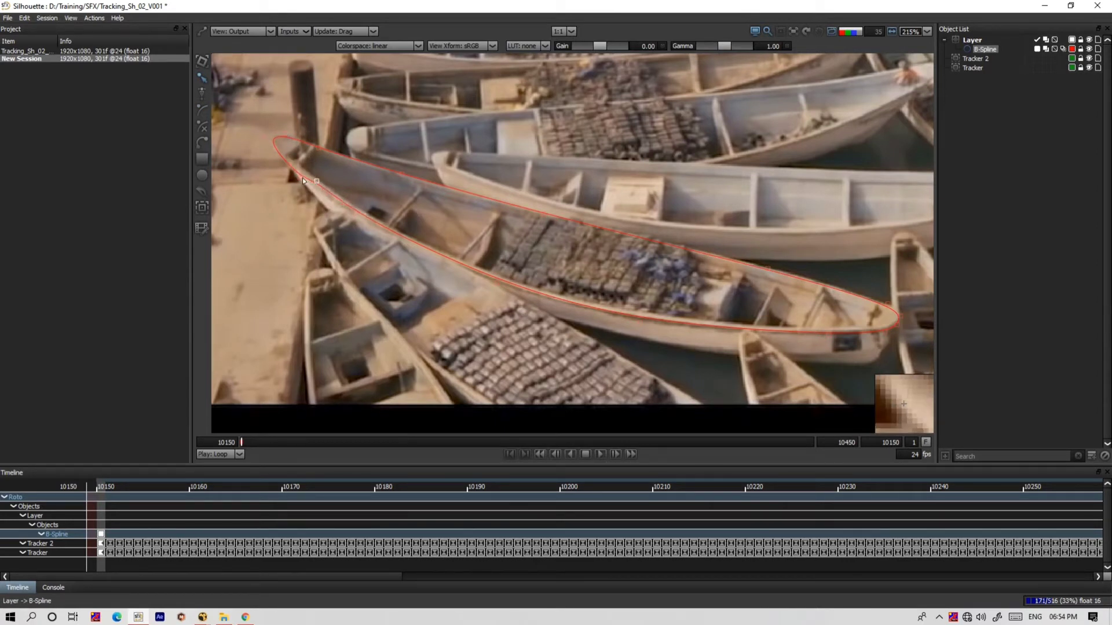
pyautogui.press('Delete')
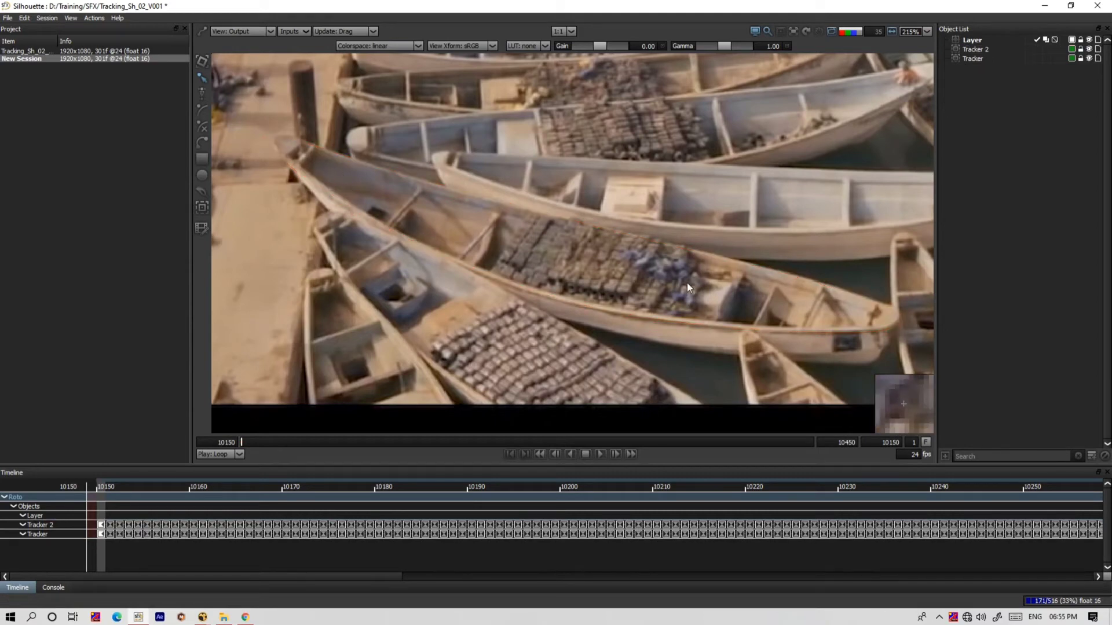
pyautogui.hotkey('ctrl', 'z')
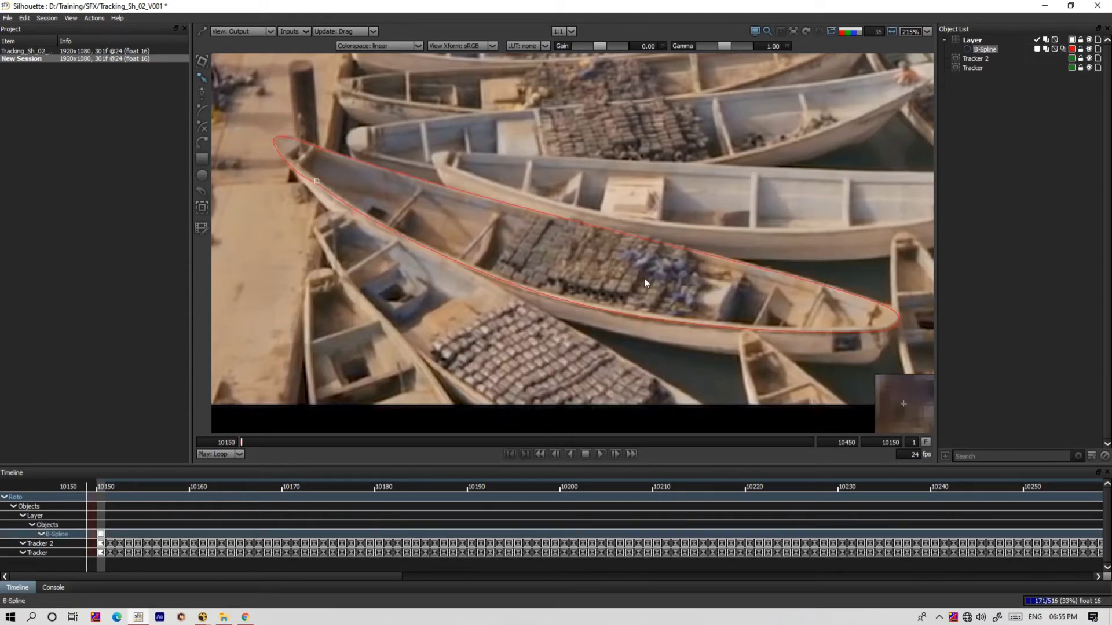
# Scrub from frame 10150 to 10450 to compare the B-spline's position with the boat
pyautogui.scroll(-4, 644, 278)
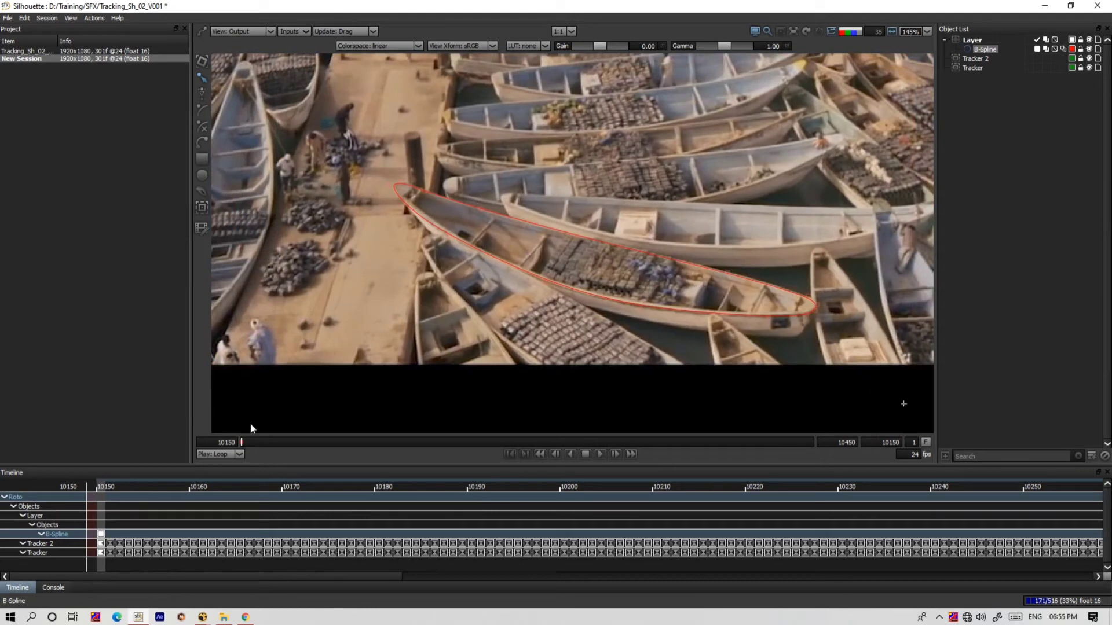
pyautogui.click(254, 442)
pyautogui.moveTo(343, 445); pyautogui.dragTo(449, 469)
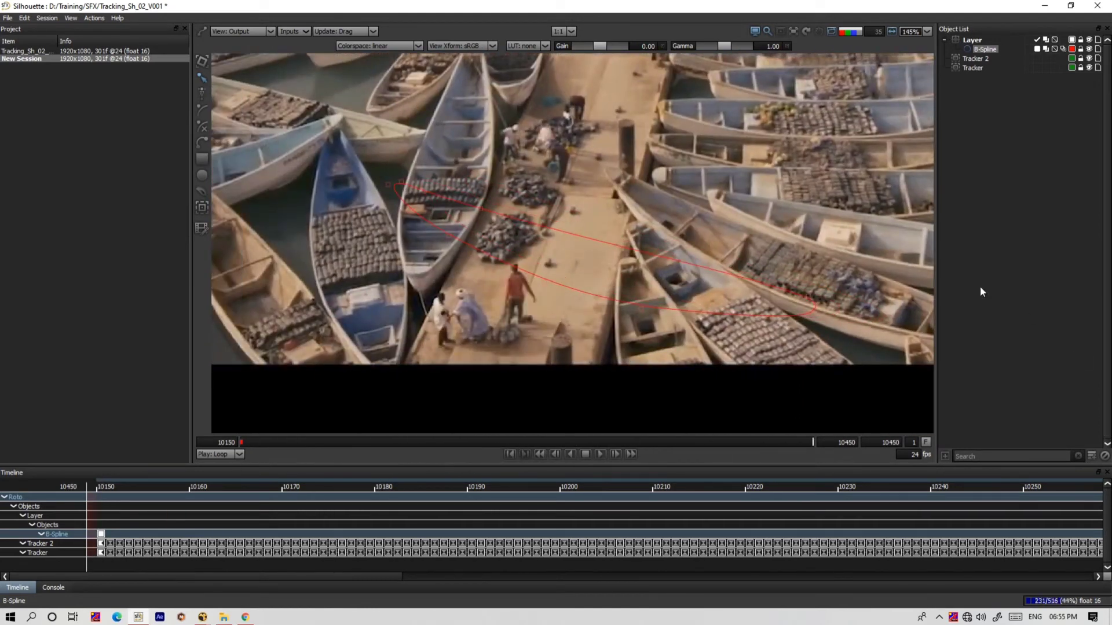
# Apply the data of both trackers to the layer as a match-move with Position and Scaling on both axes, without Rotation
pyautogui.click(944, 40)
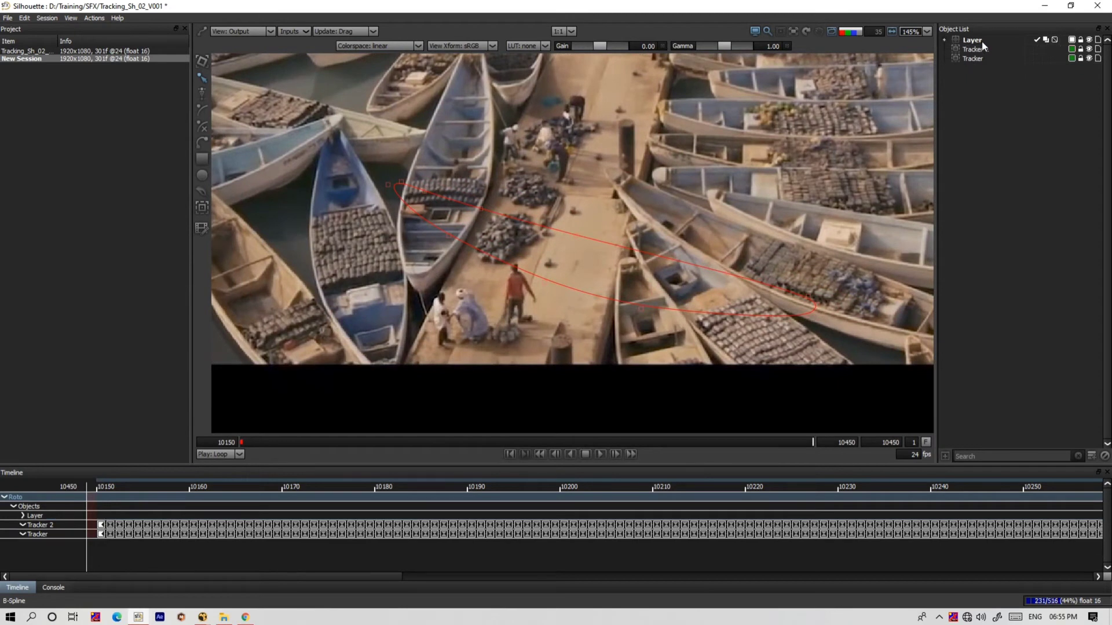
pyautogui.click(972, 40)
pyautogui.keyDown('shift'); pyautogui.click(971, 58); pyautogui.keyUp('shift')
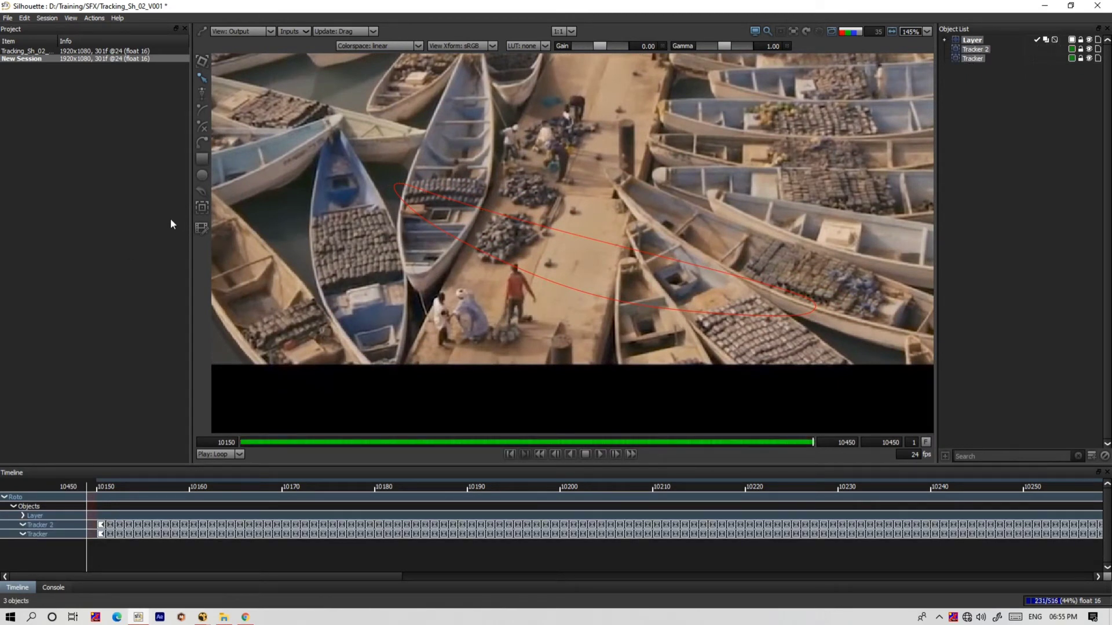
pyautogui.click(201, 210)
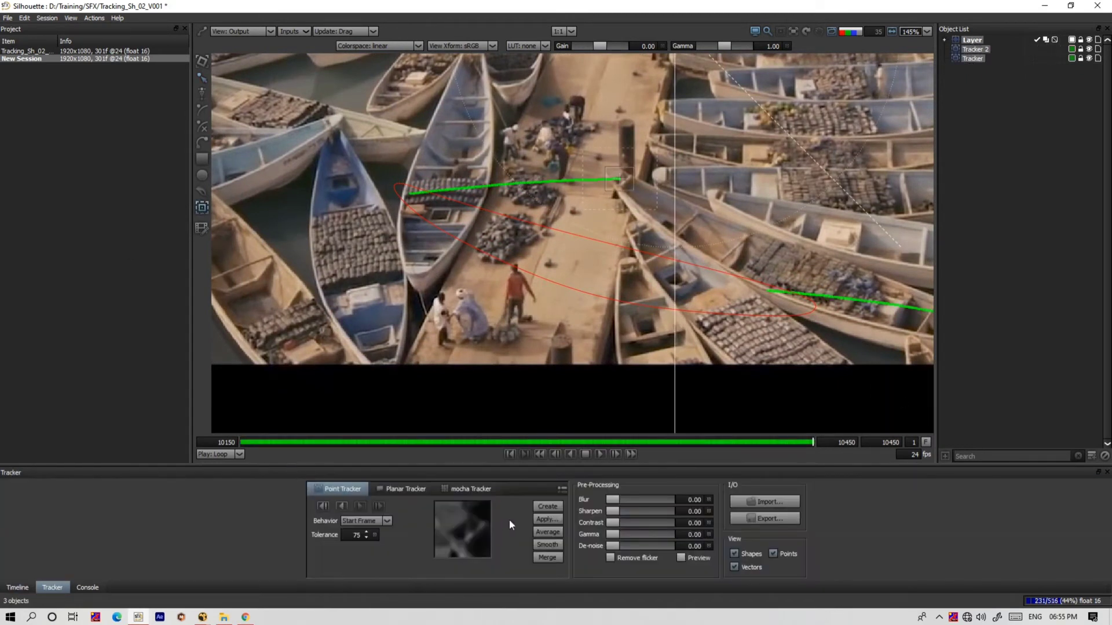
pyautogui.click(548, 520)
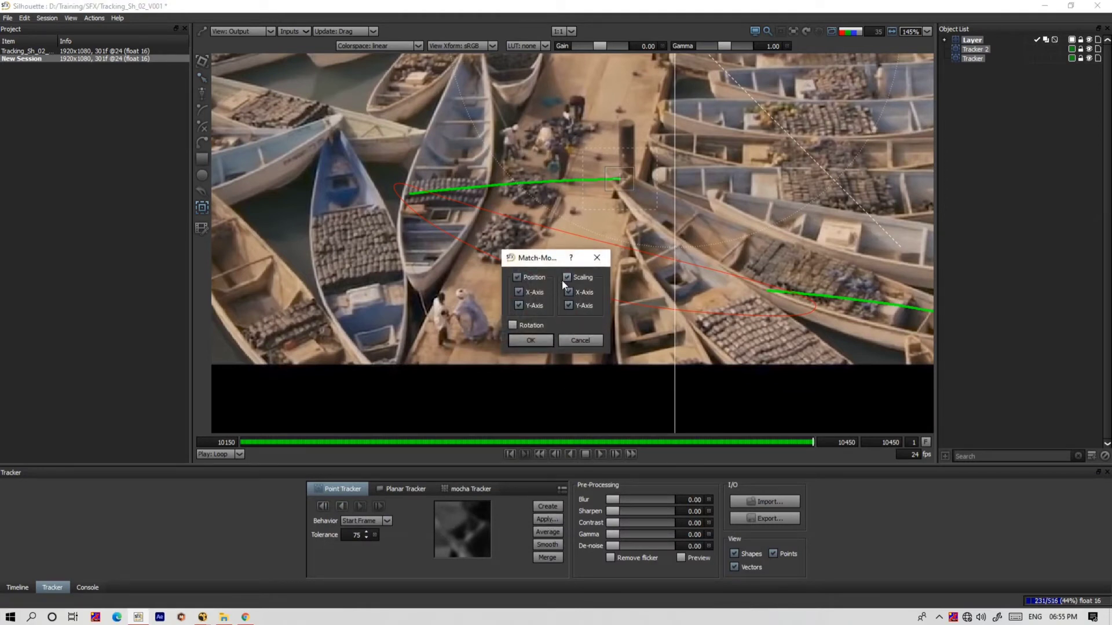
pyautogui.click(540, 339)
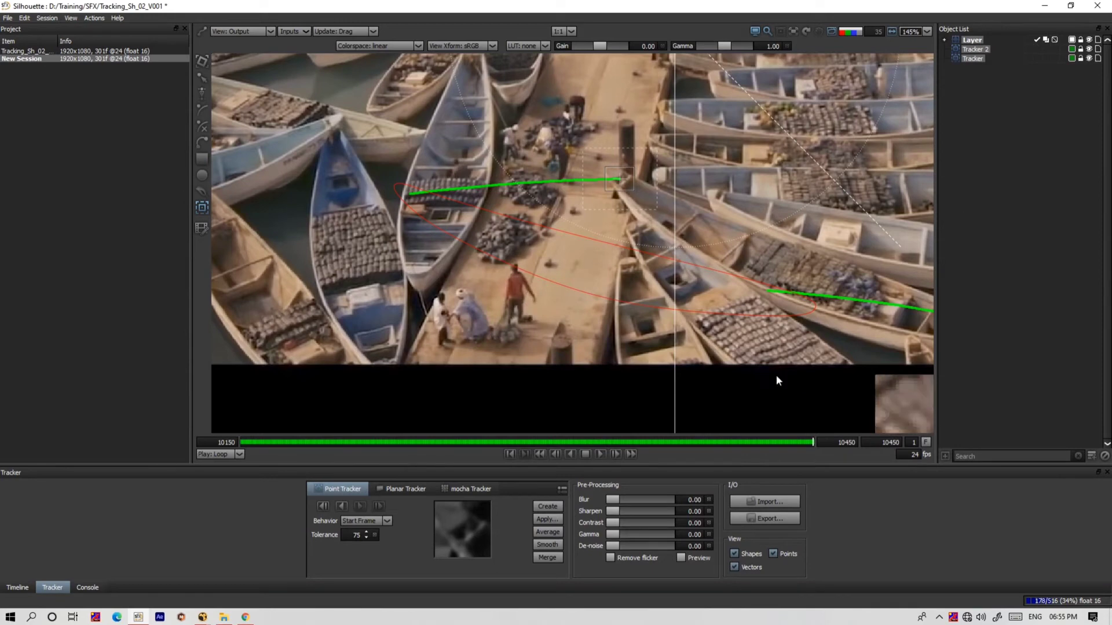
# Return to frame 10150 and select the B-spline inside the layer
pyautogui.click(998, 249)
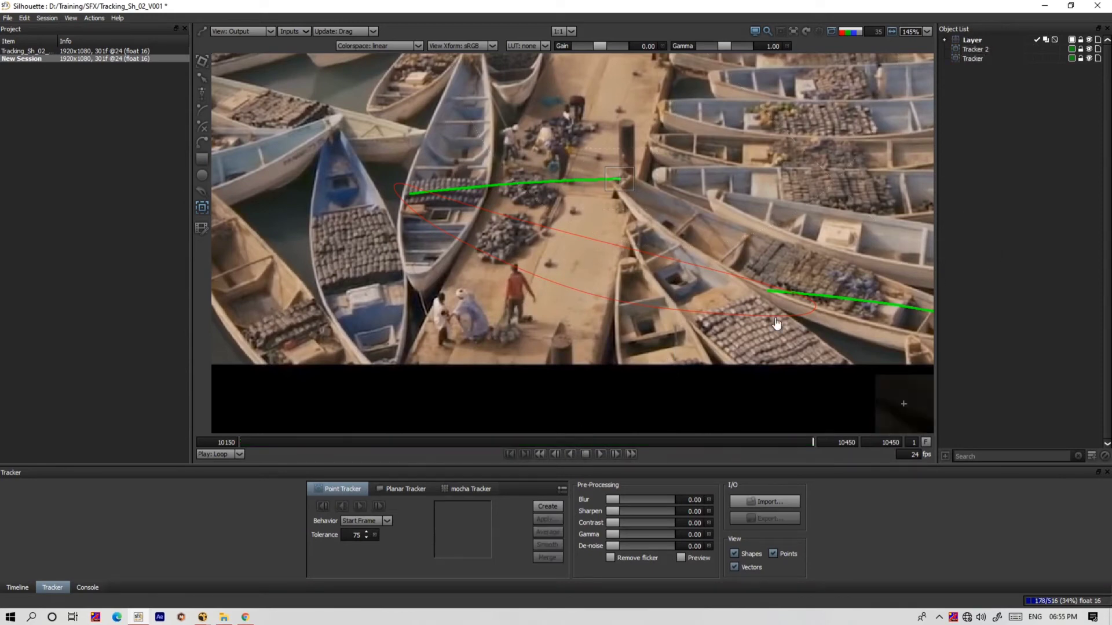
pyautogui.press('Home')
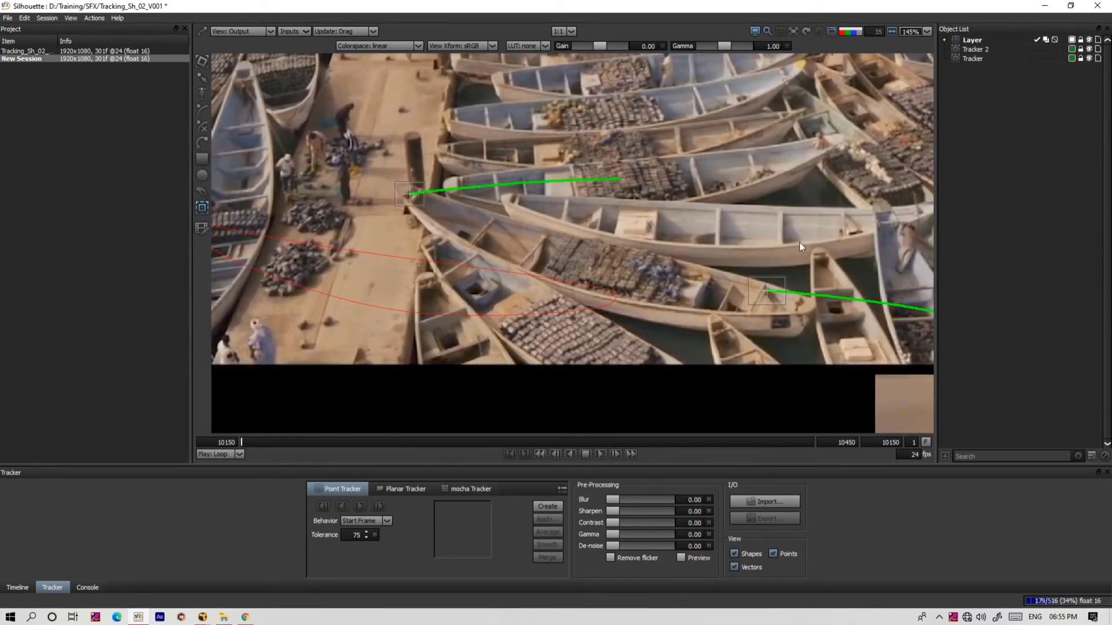
pyautogui.click(944, 39)
pyautogui.click(982, 50)
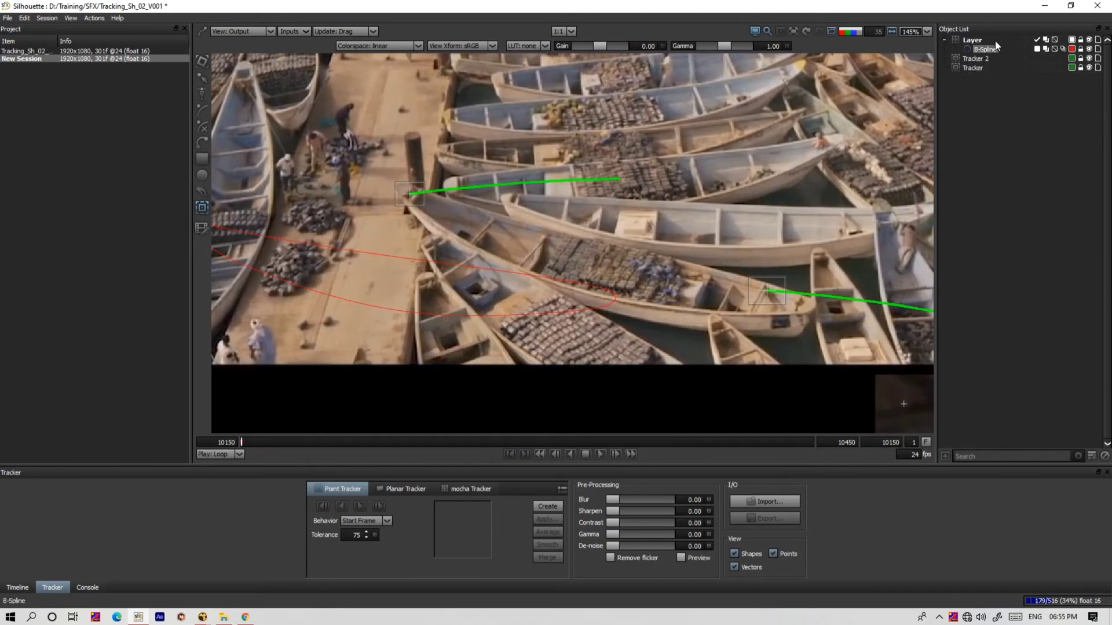
pyautogui.press('Delete')
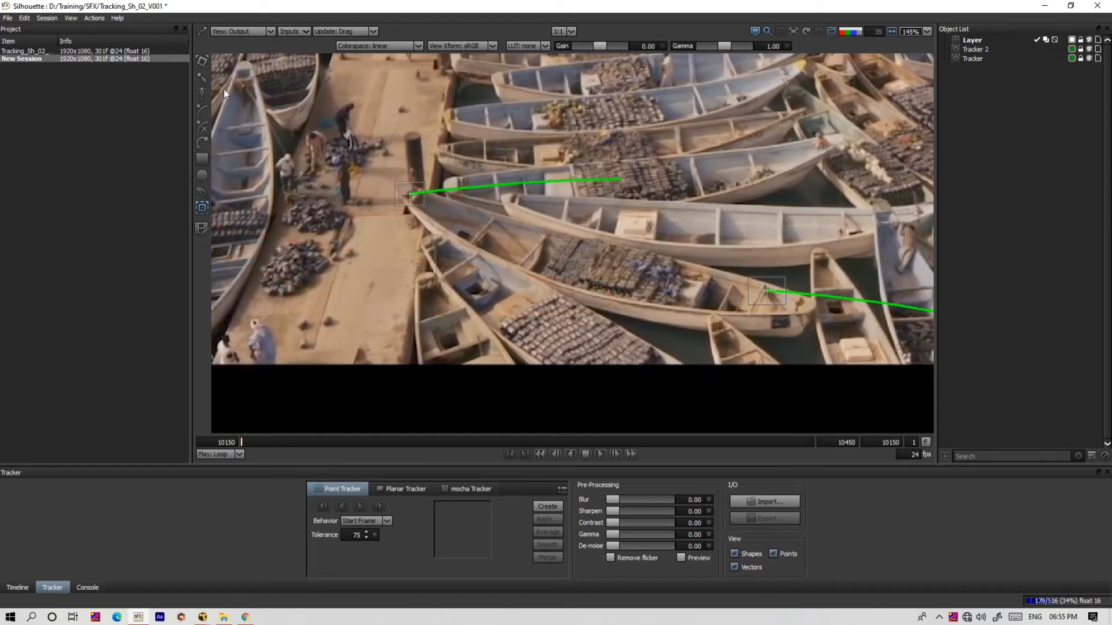
pyautogui.click(201, 109)
pyautogui.scroll(7, 435, 225)
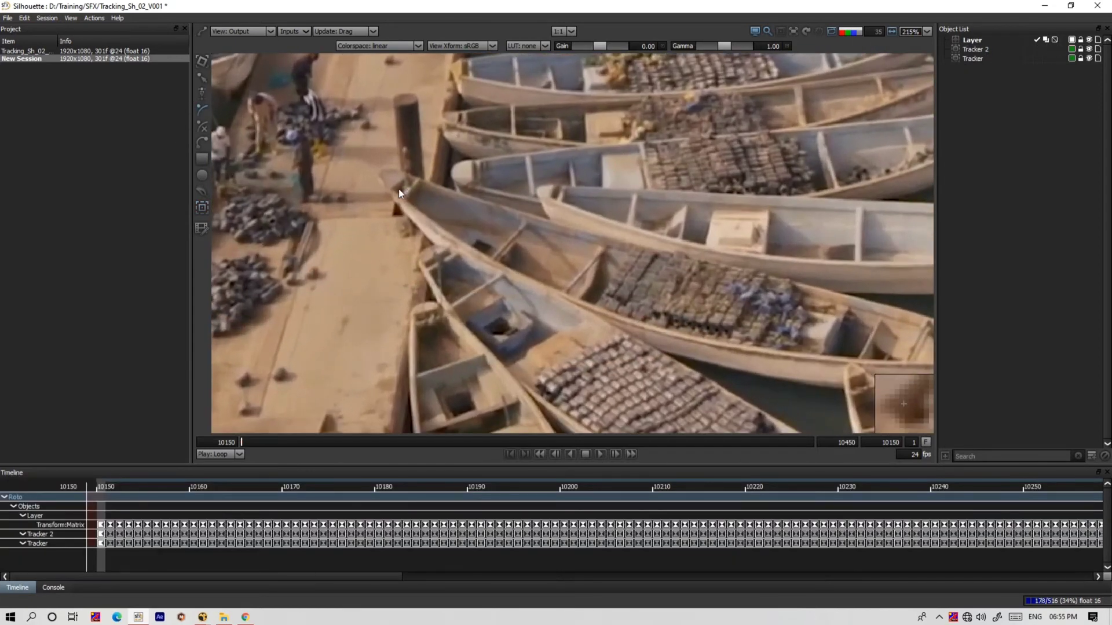
pyautogui.hotkey('ctrl', 'z')
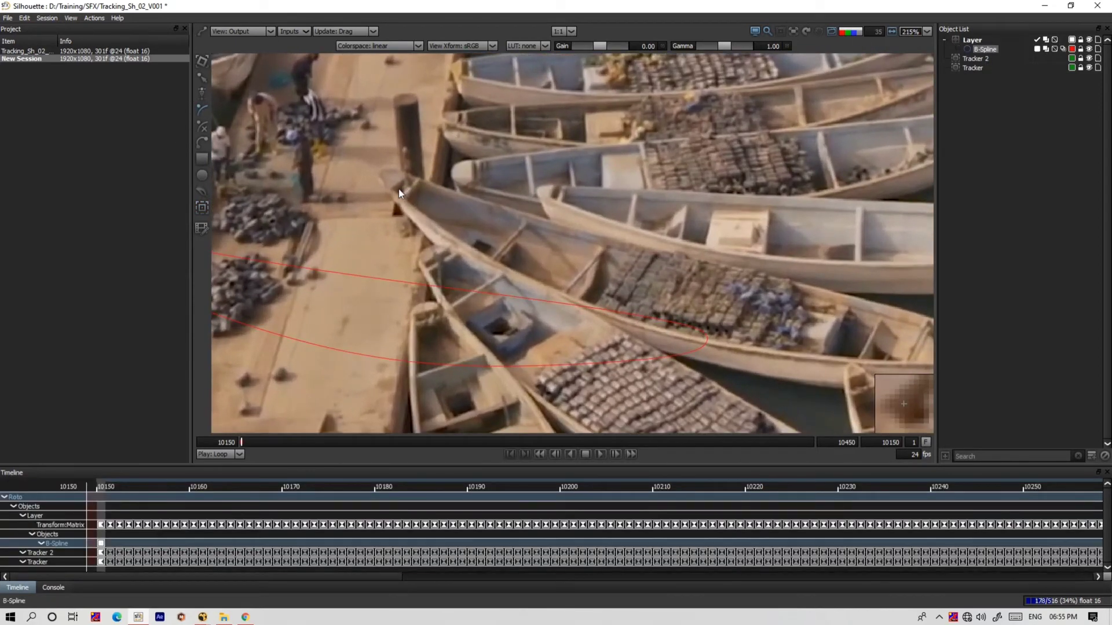
# Move and reshape the B-spline to fit the rim of the long boat beside the pier at frame 10150, checking it through frame 10450
pyautogui.click(202, 61)
pyautogui.moveTo(455, 283); pyautogui.dragTo(590, 196)
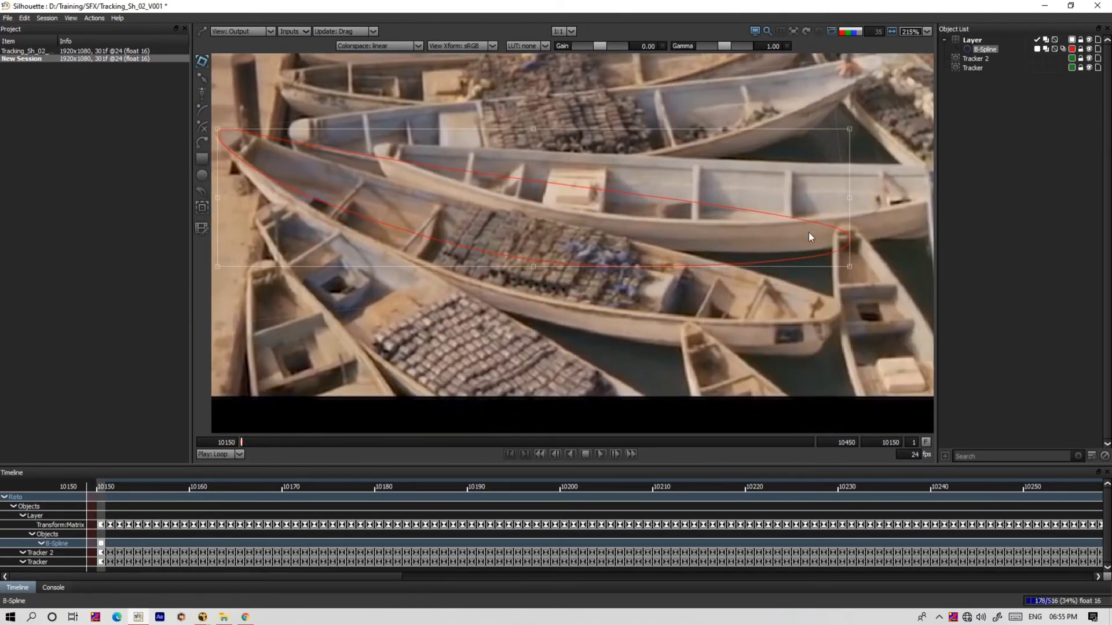
pyautogui.moveTo(849, 200); pyautogui.dragTo(837, 268)
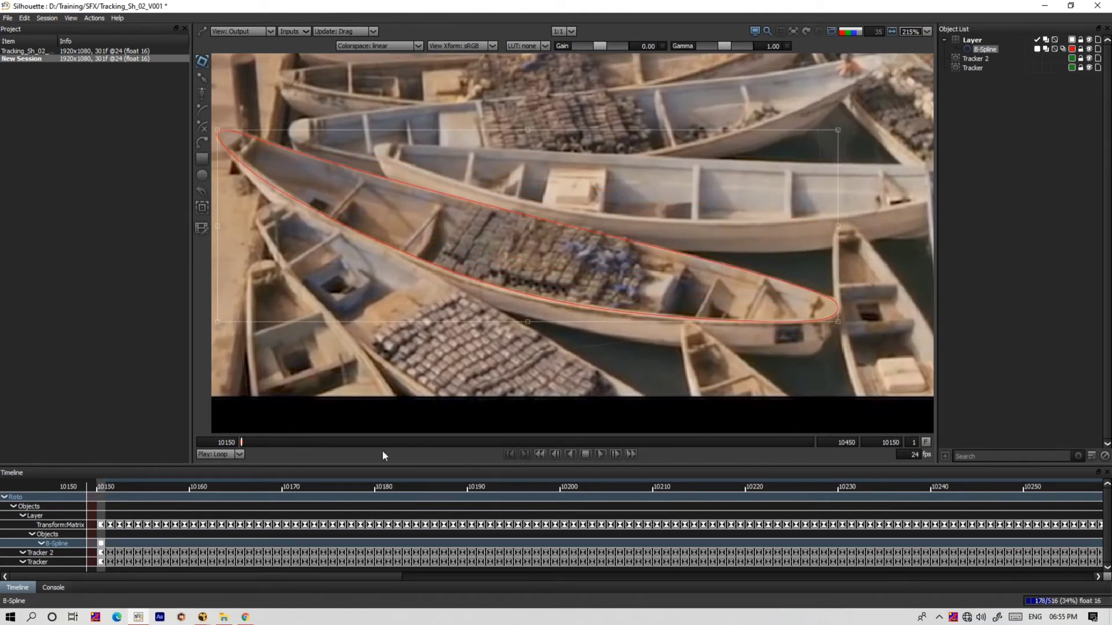
pyautogui.moveTo(257, 441); pyautogui.dragTo(891, 454)
pyautogui.scroll(-5, 697, 331)
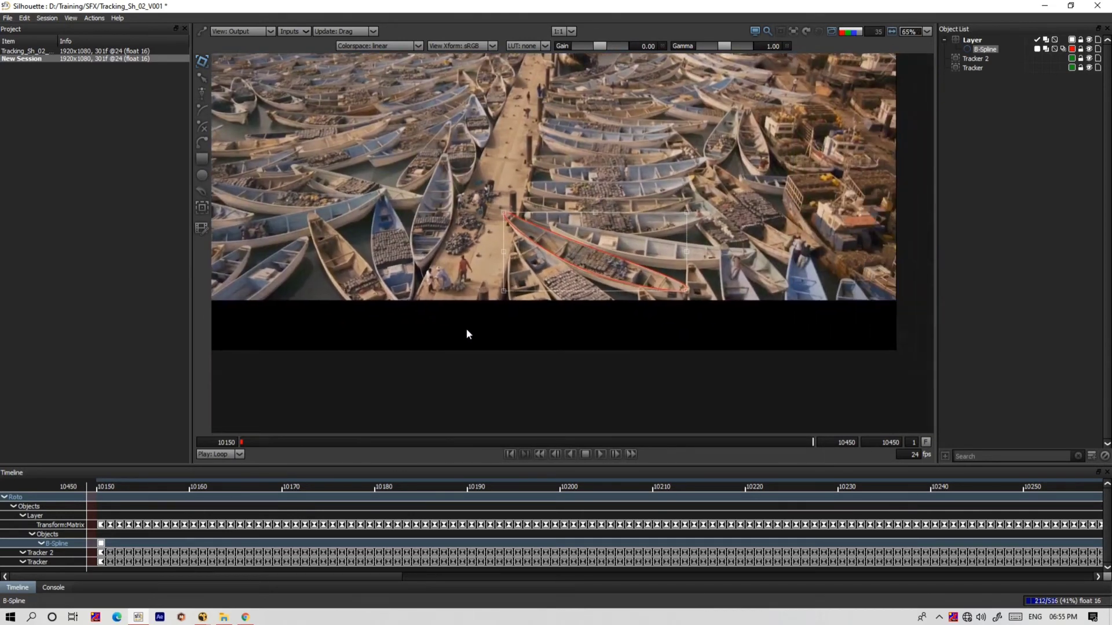
# Delete both point trackers and scrub back to frame 10150 to check whether the B-spline still follows the boat
pyautogui.click(995, 116)
pyautogui.click(974, 58)
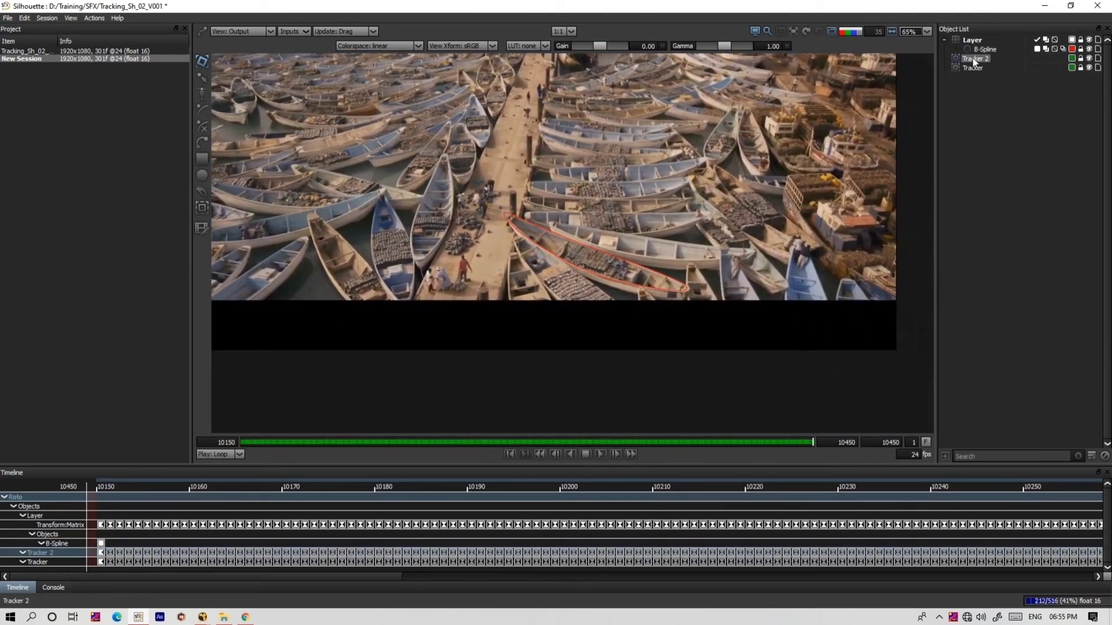
pyautogui.keyDown('shift'); pyautogui.click(975, 68); pyautogui.keyUp('shift')
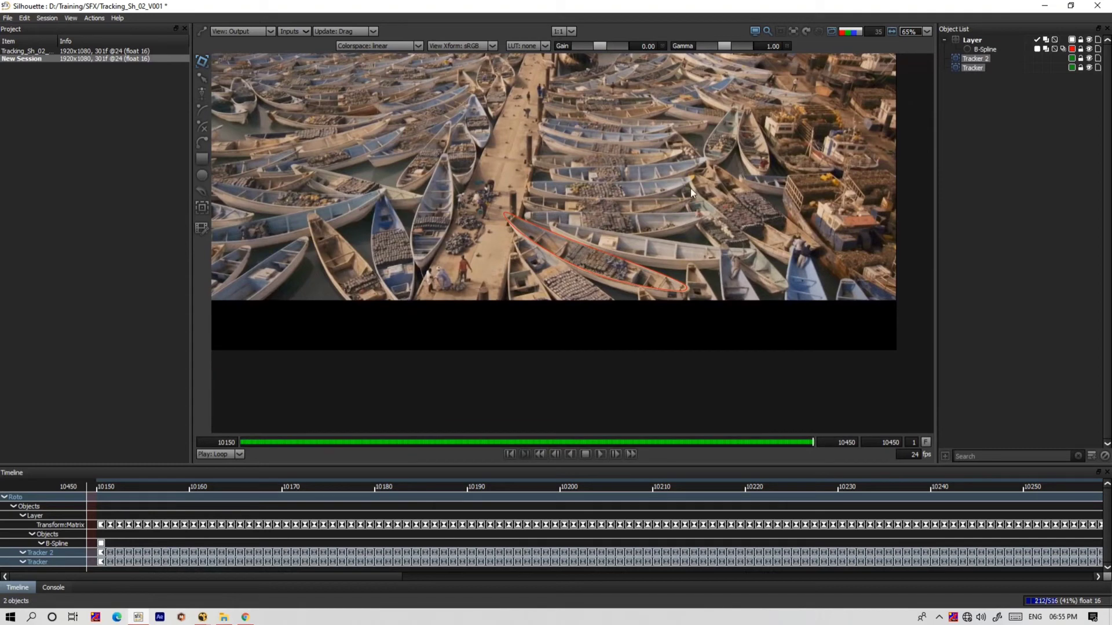
pyautogui.press('Delete')
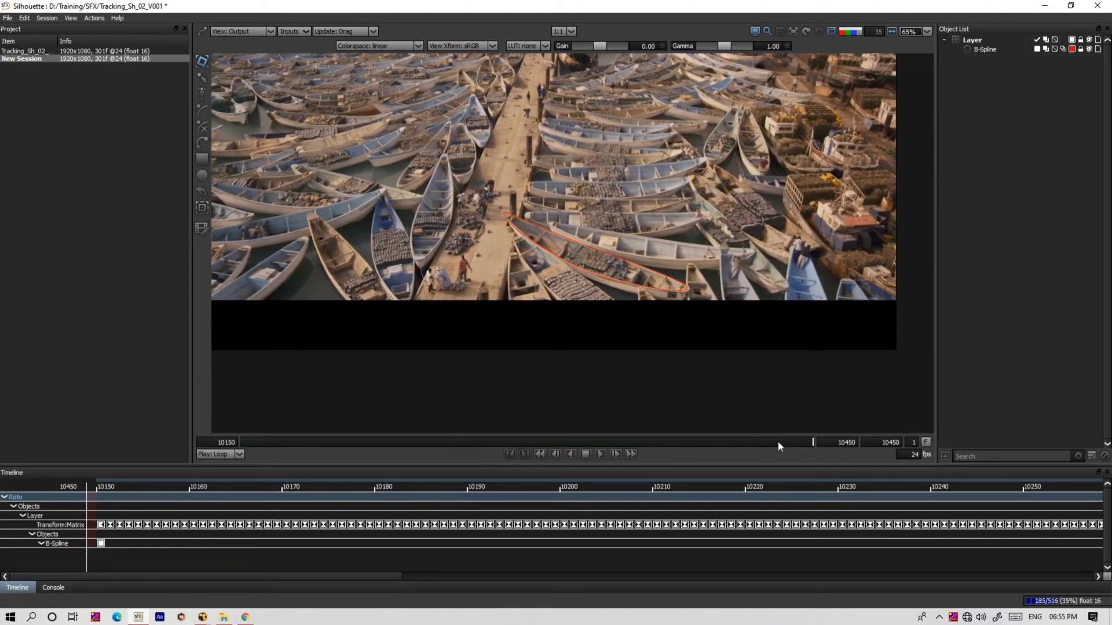
pyautogui.moveTo(778, 442); pyautogui.dragTo(196, 406)
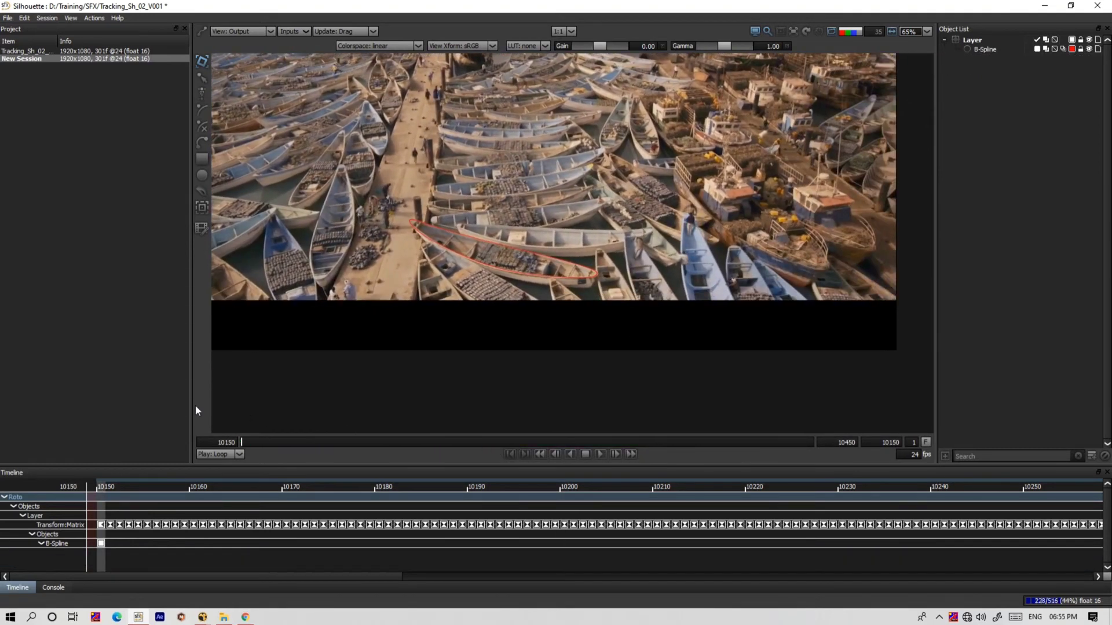
# Undo the tracker deletion and delete the layer together with its B-spline instead
pyautogui.hotkey('ctrl', 'z')
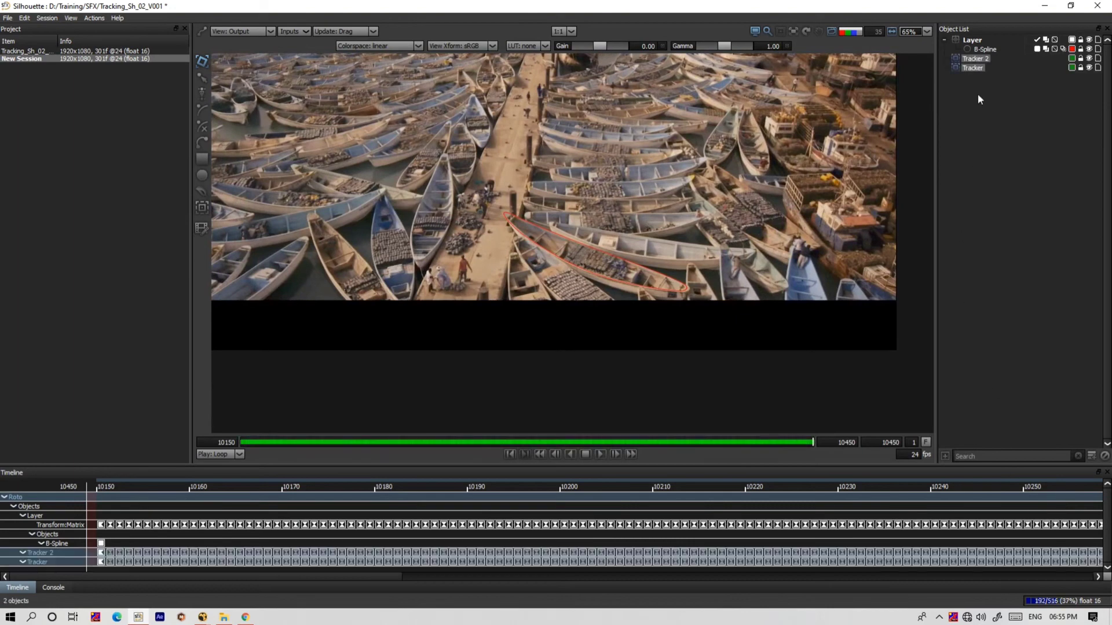
pyautogui.click(979, 42)
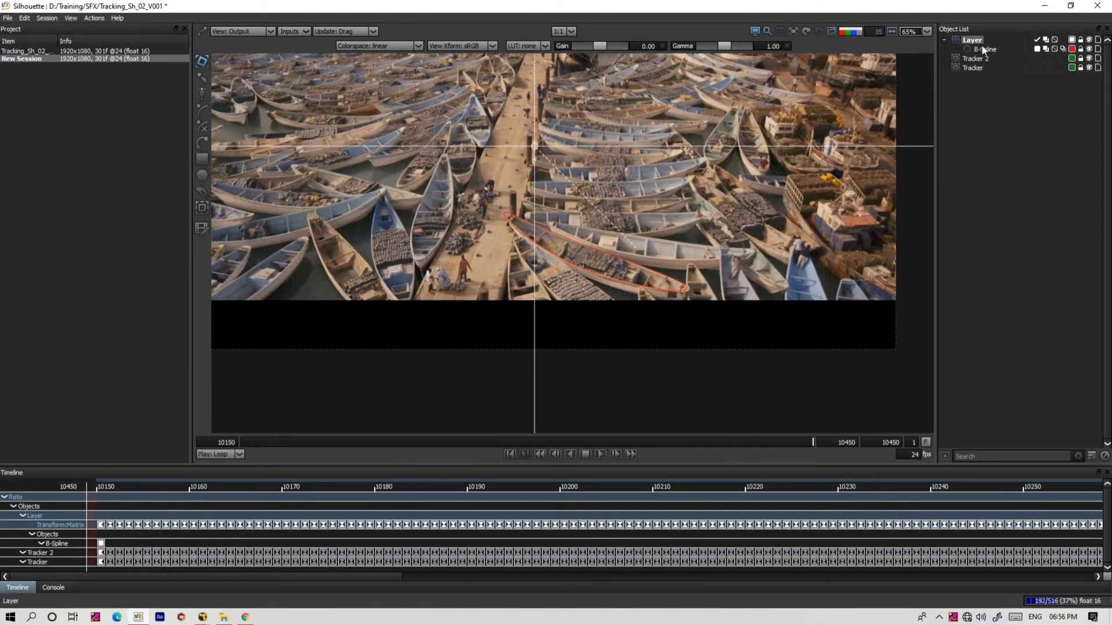
pyautogui.press('Delete')
# Switch to the Tracker tool and create a new empty layer above the two trackers
pyautogui.click(981, 50)
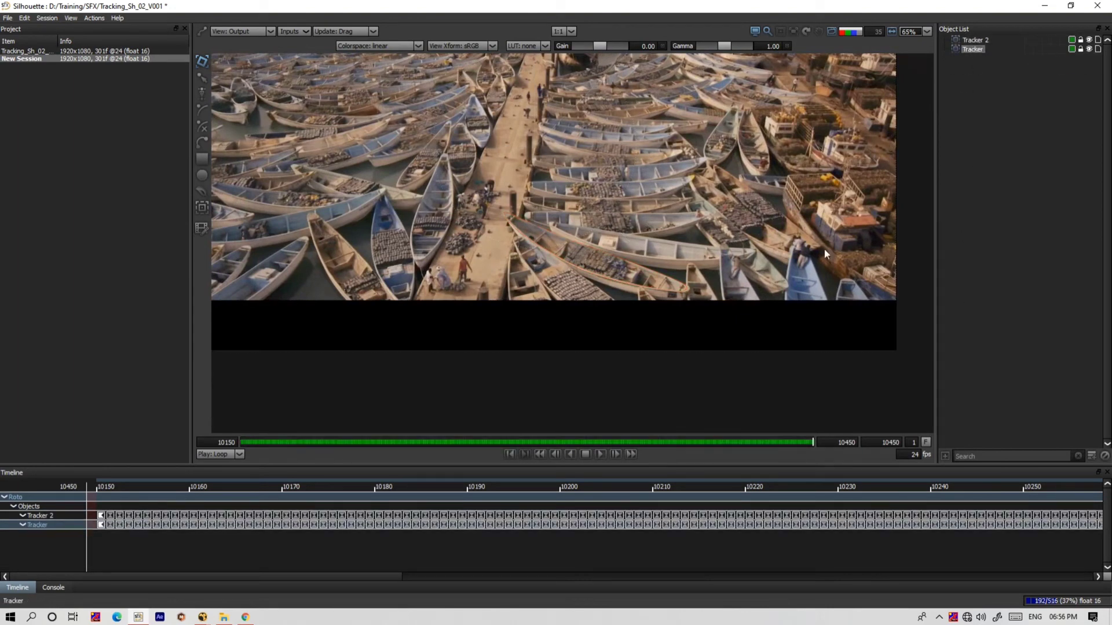
pyautogui.click(202, 208)
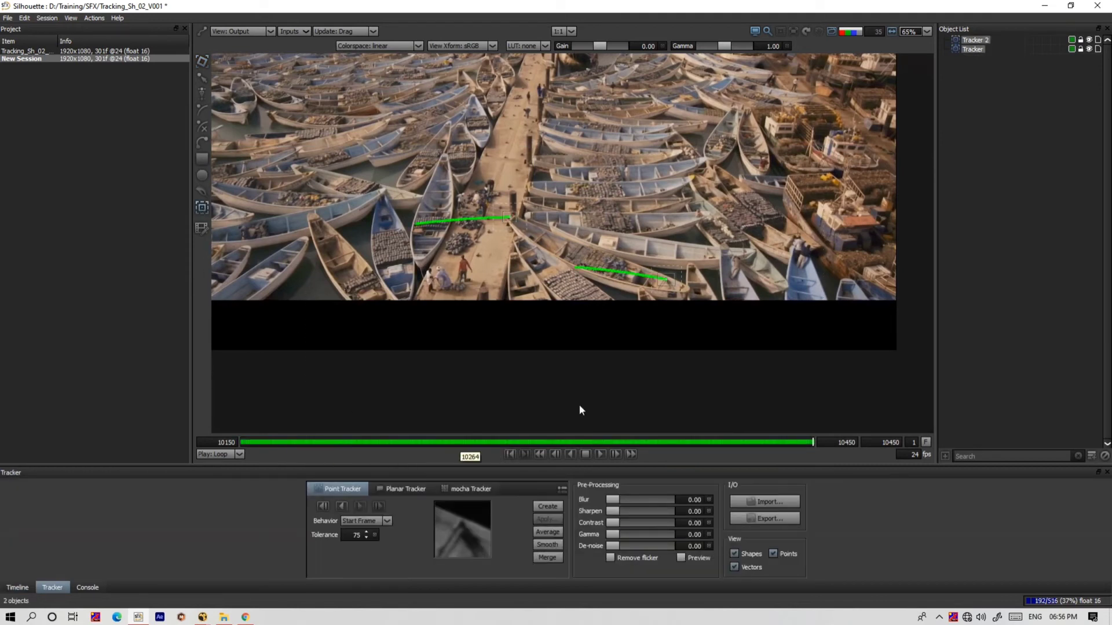
pyautogui.click(1091, 457)
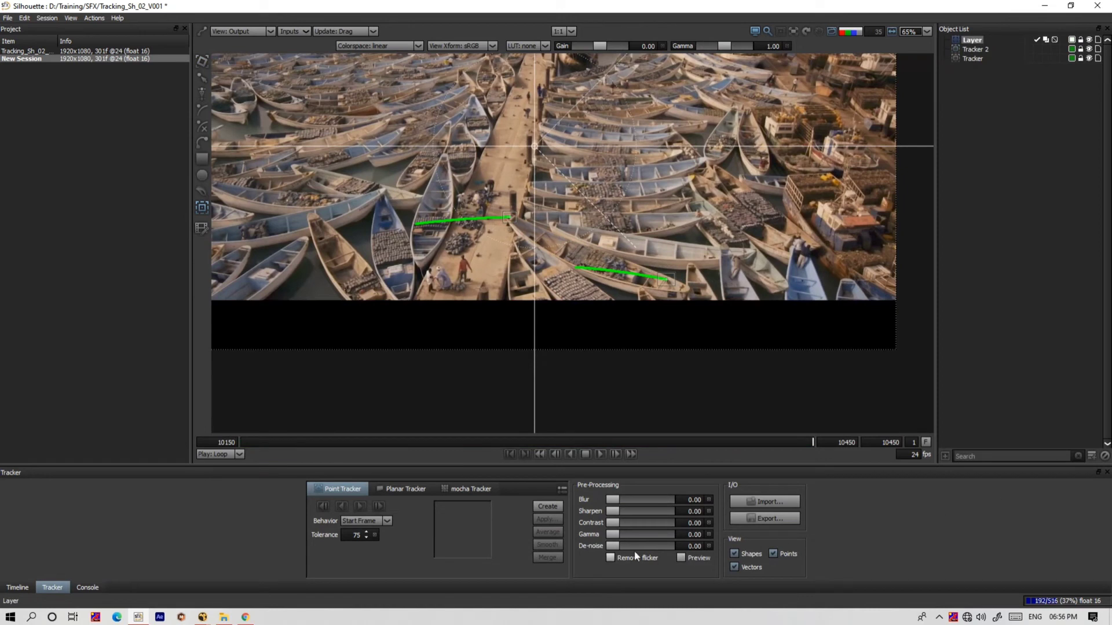
pyautogui.click(975, 99)
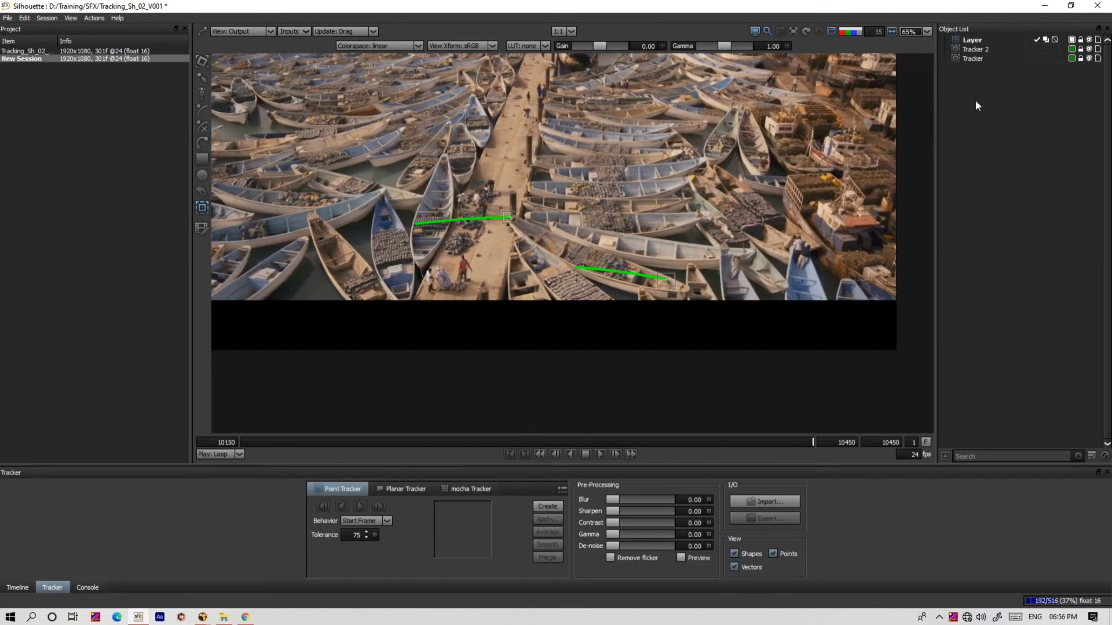
# Apply the data of both trackers to the new layer as a match-move with Position and Scaling on both axes plus Rotation
pyautogui.click(972, 41)
pyautogui.keyDown('shift'); pyautogui.click(975, 59); pyautogui.keyUp('shift')
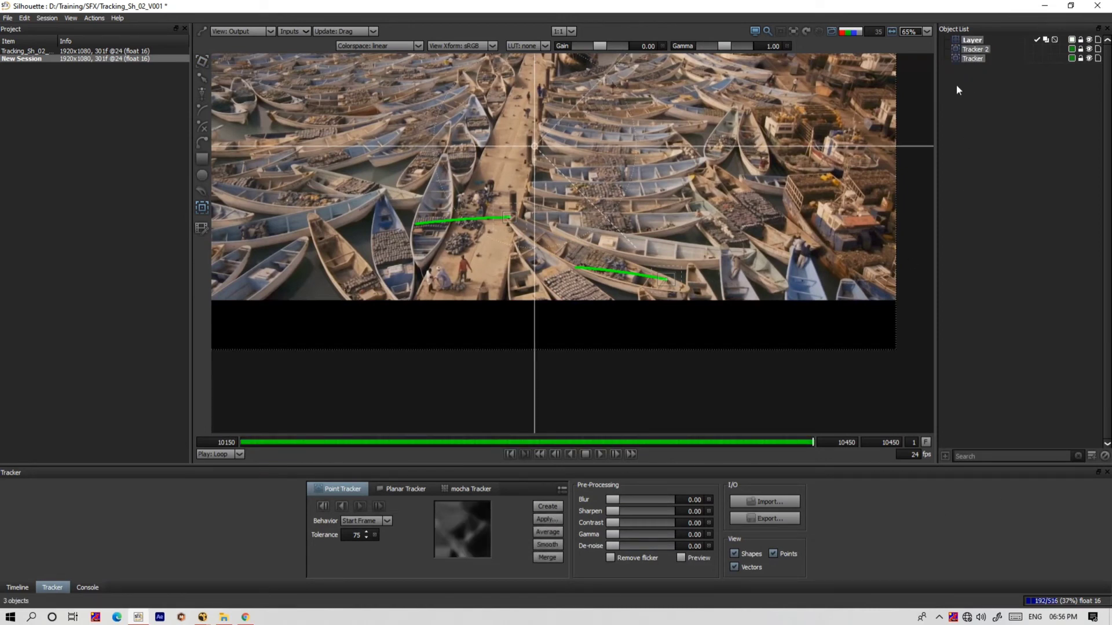
pyautogui.click(545, 517)
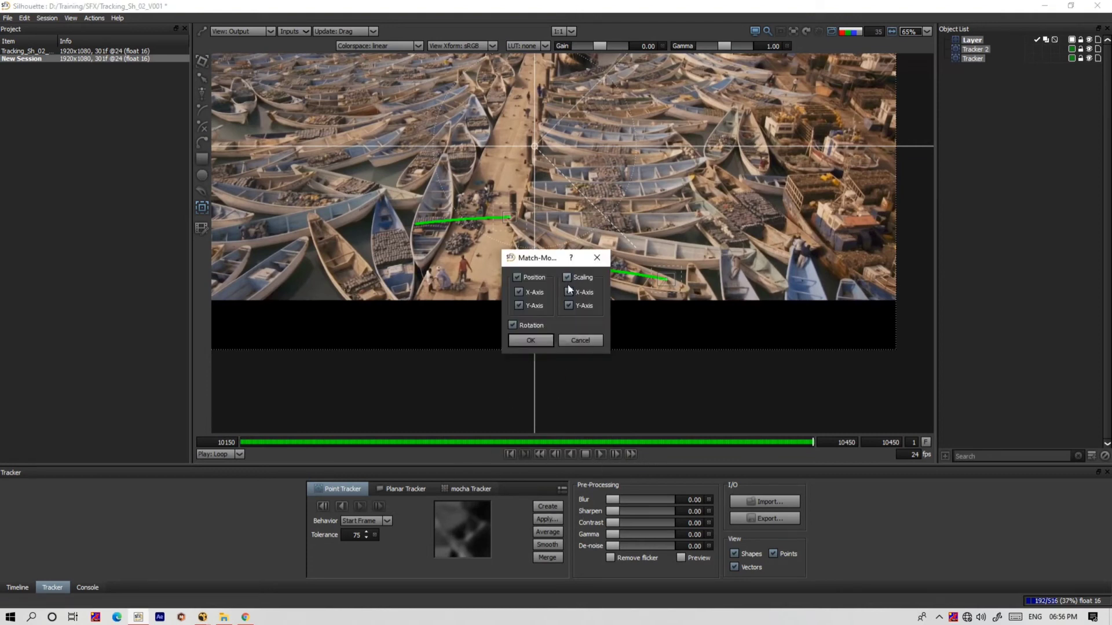
pyautogui.click(523, 338)
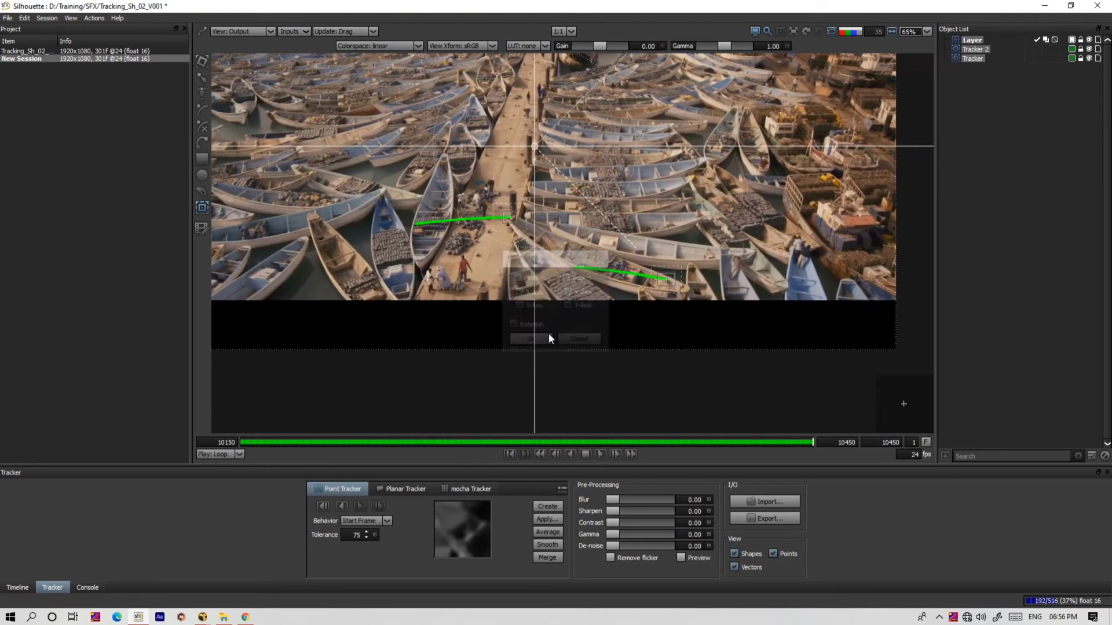
# Draw a square shape inside the layer over the boats moored beside the pier, and scrub the frames up to 10450 to check it
pyautogui.click(202, 159)
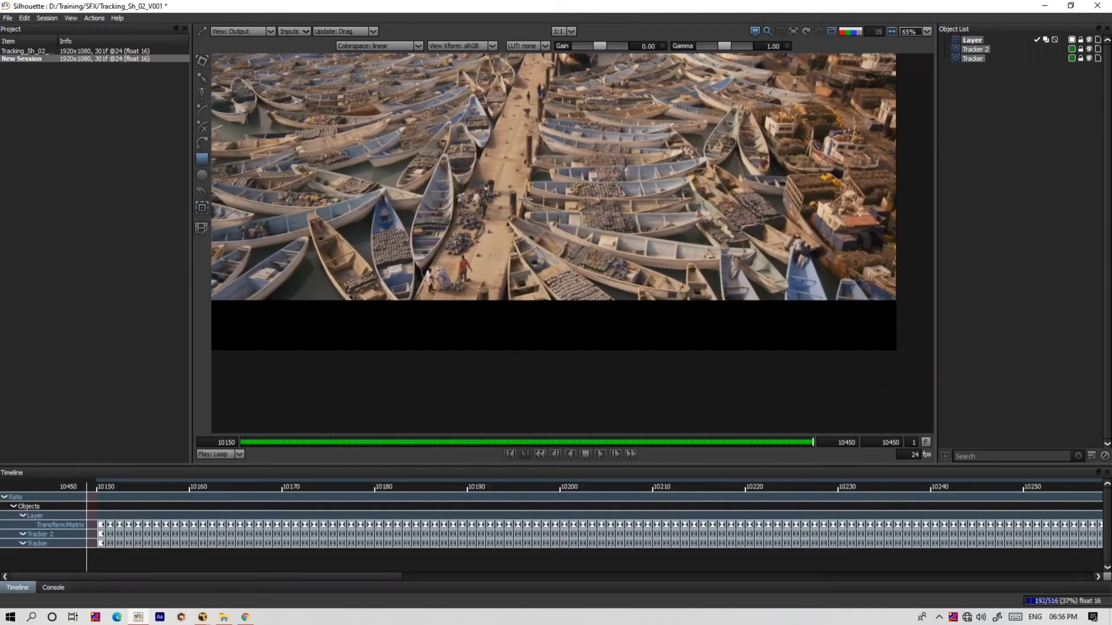
pyautogui.moveTo(637, 284); pyautogui.dragTo(644, 290)
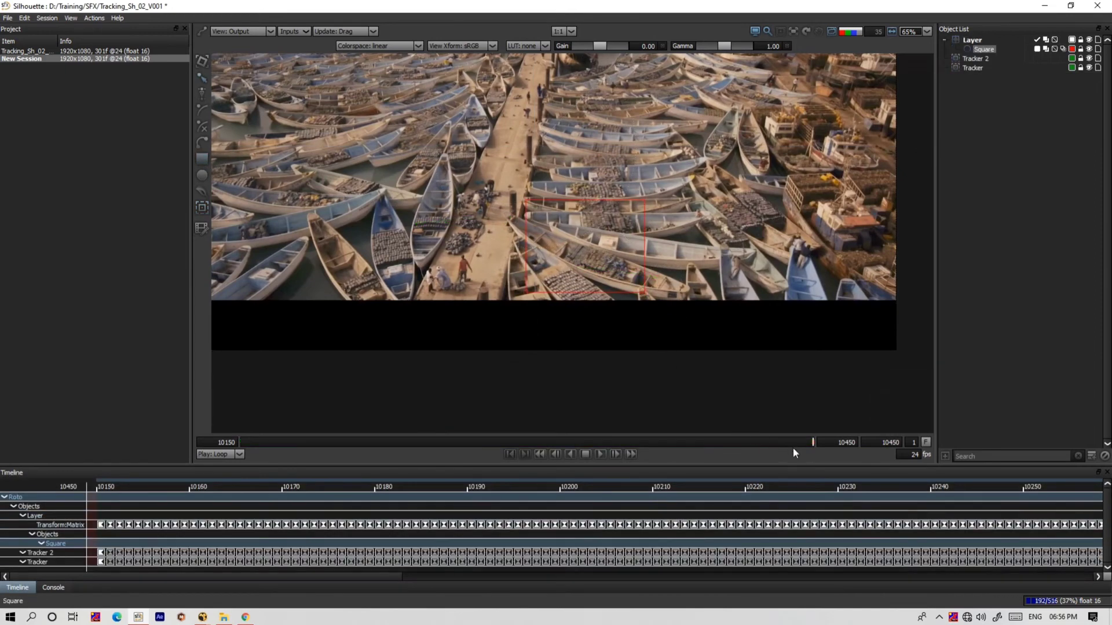
pyautogui.moveTo(804, 443)
pyautogui.mouseDown()
pyautogui.moveTo(196, 426)
pyautogui.moveTo(817, 445)
pyautogui.mouseUp()
# Select the layer, maximize the viewer and display the square's matte as a blue overlay on the boats
pyautogui.click(972, 40)
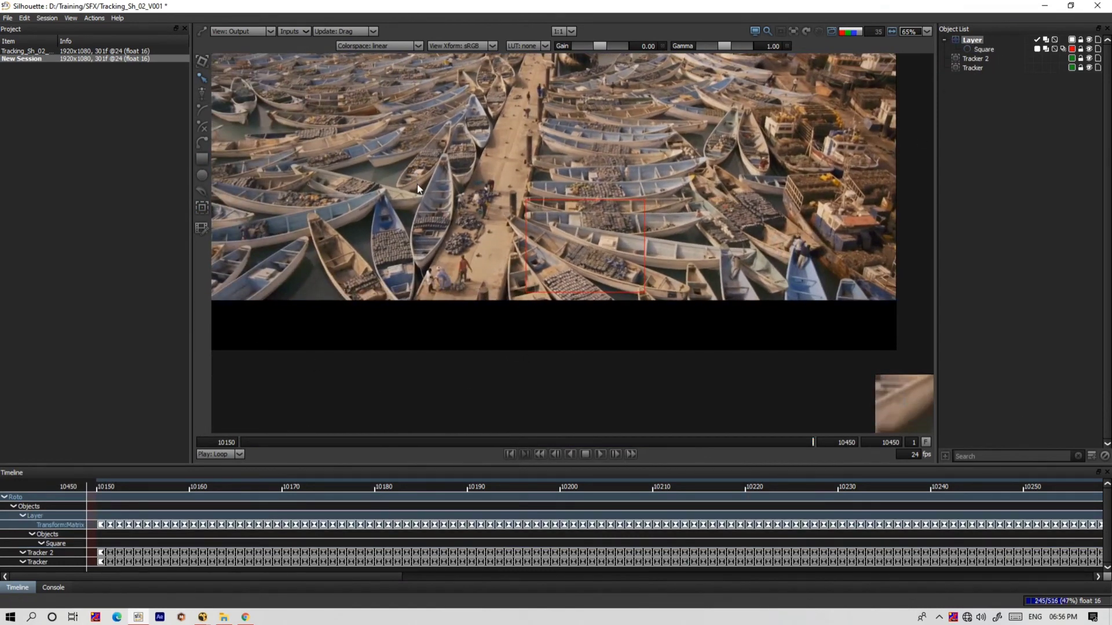
pyautogui.scroll(-1, 416, 184)
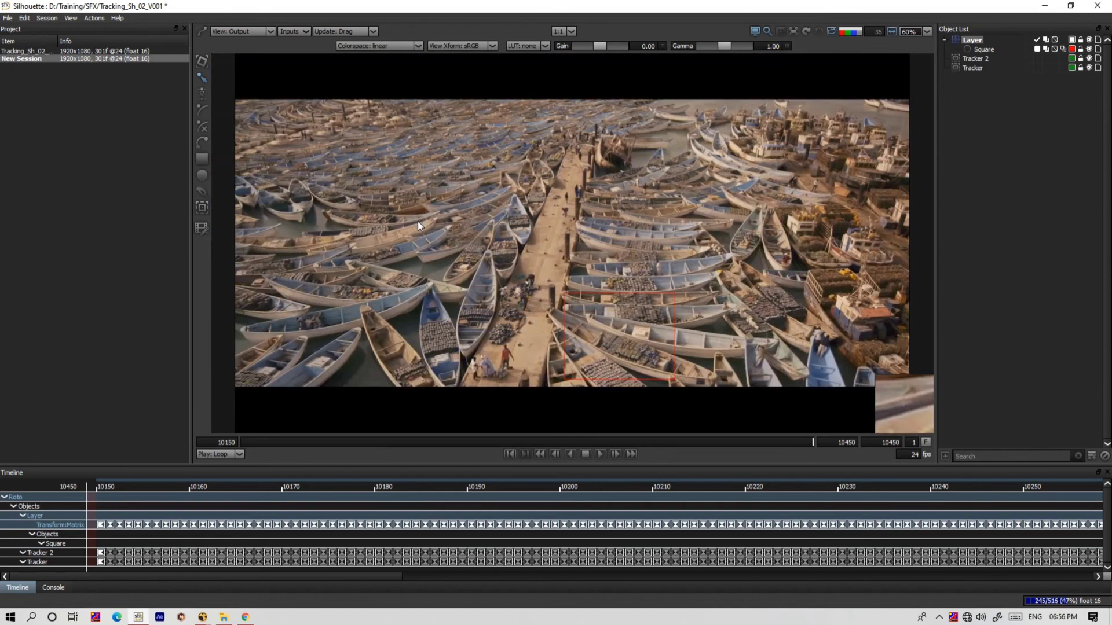
pyautogui.press('`')
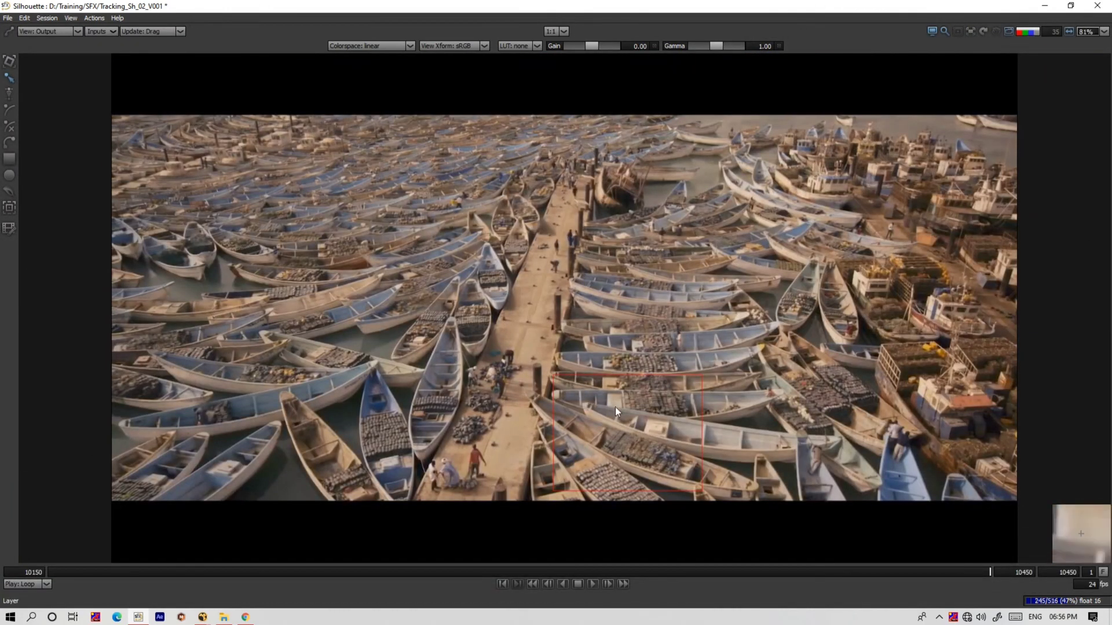
pyautogui.scroll(5, 615, 408)
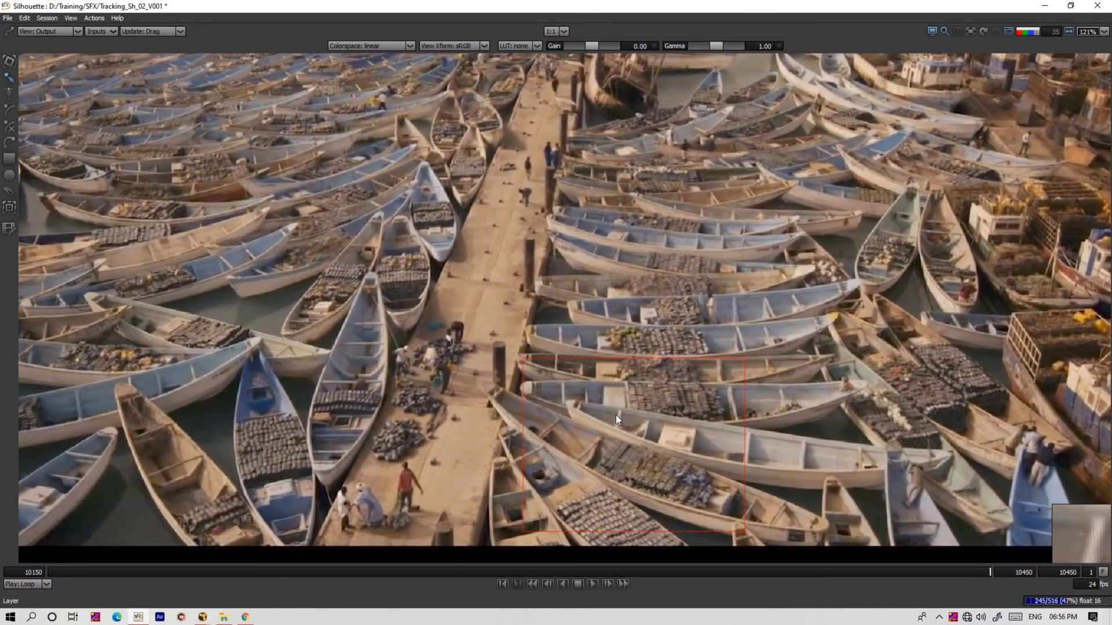
pyautogui.scroll(-5, 616, 414)
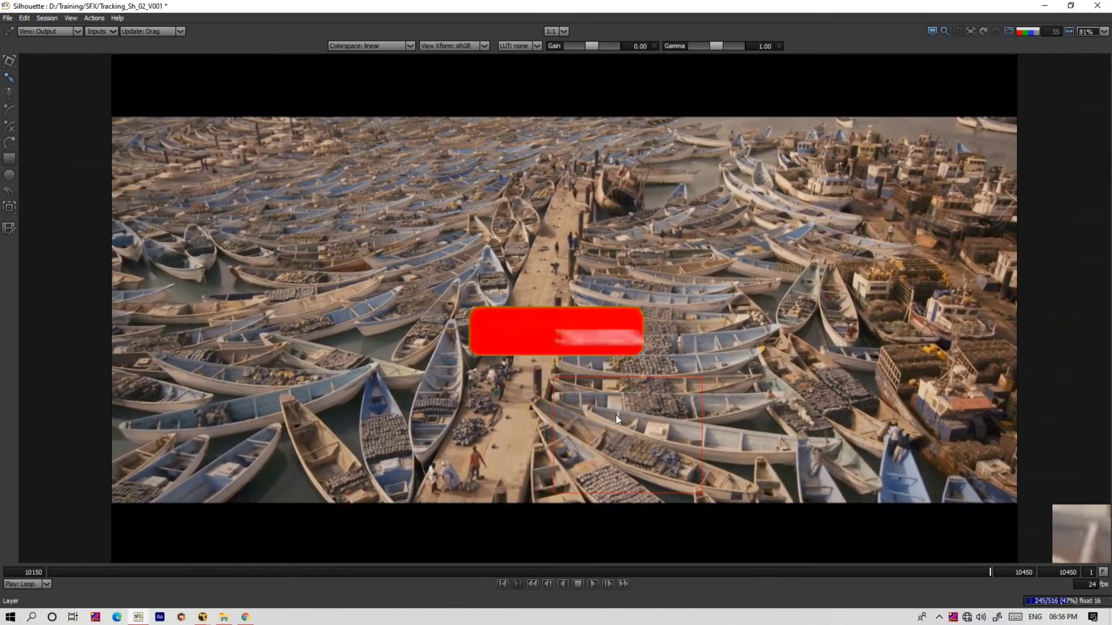
pyautogui.scroll(3, 616, 414)
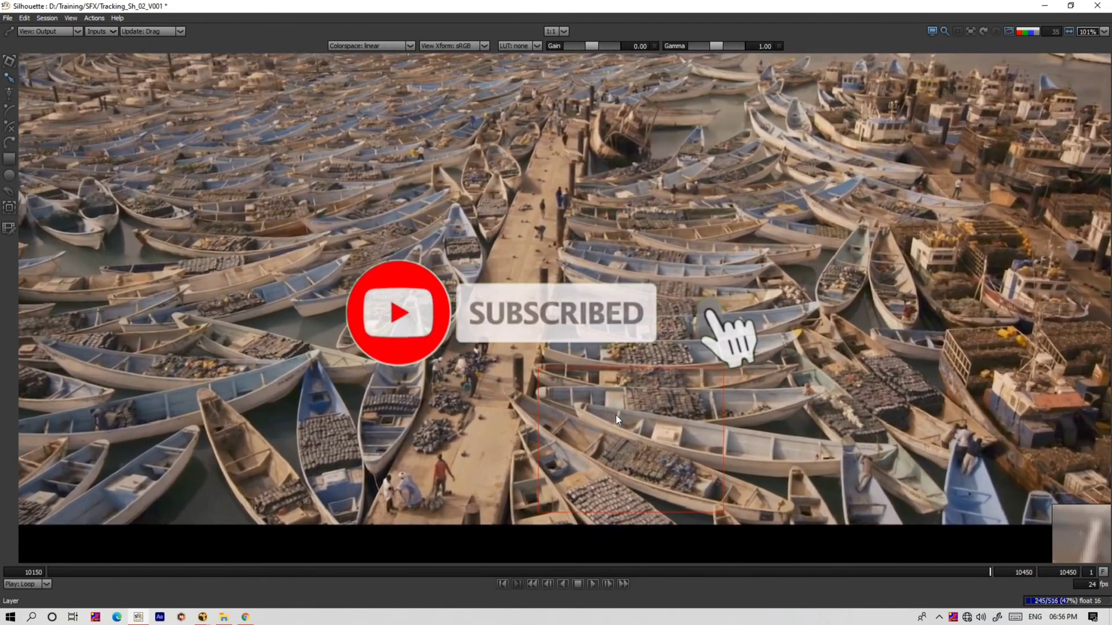
pyautogui.hotkey('shift', 'a')
pyautogui.scroll(-1, 616, 415)
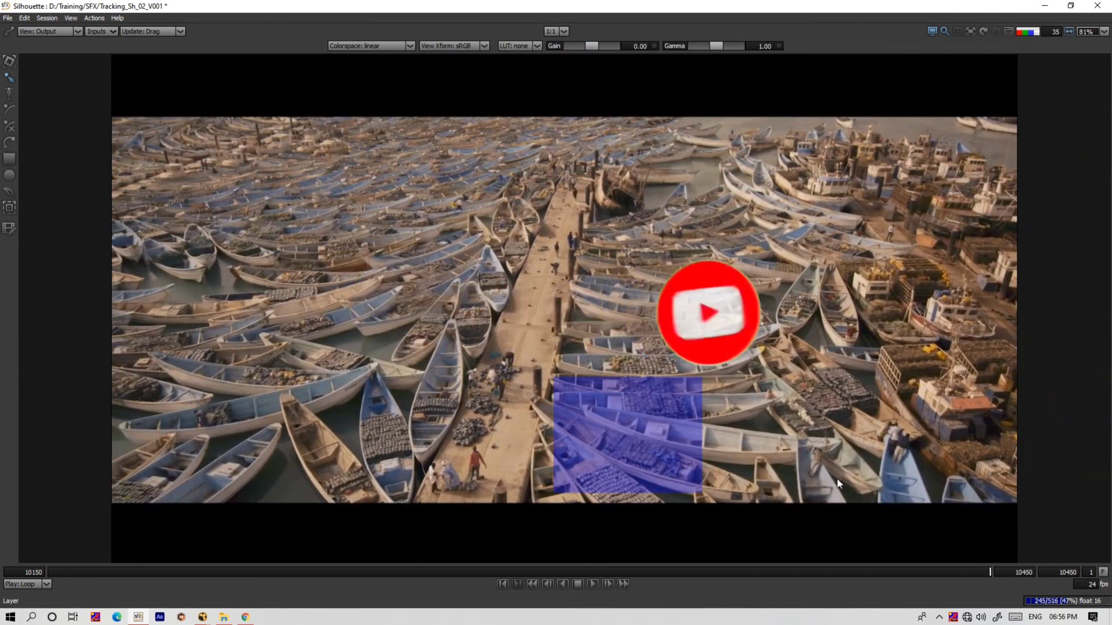
pyautogui.scroll(2, 838, 483)
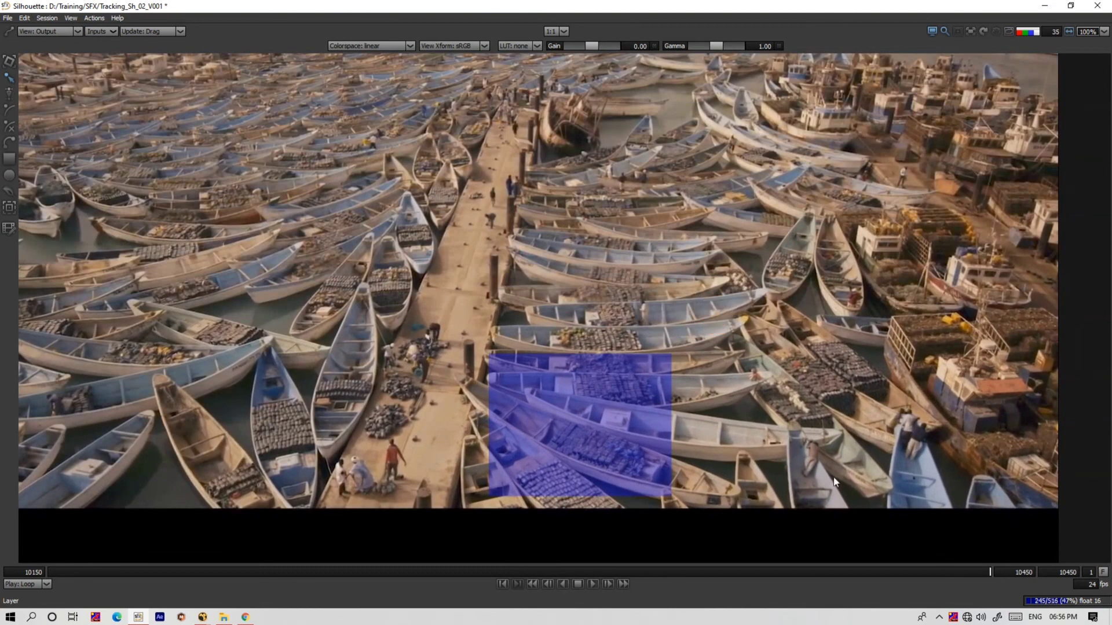
pyautogui.scroll(-2, 835, 481)
pyautogui.click(941, 616)
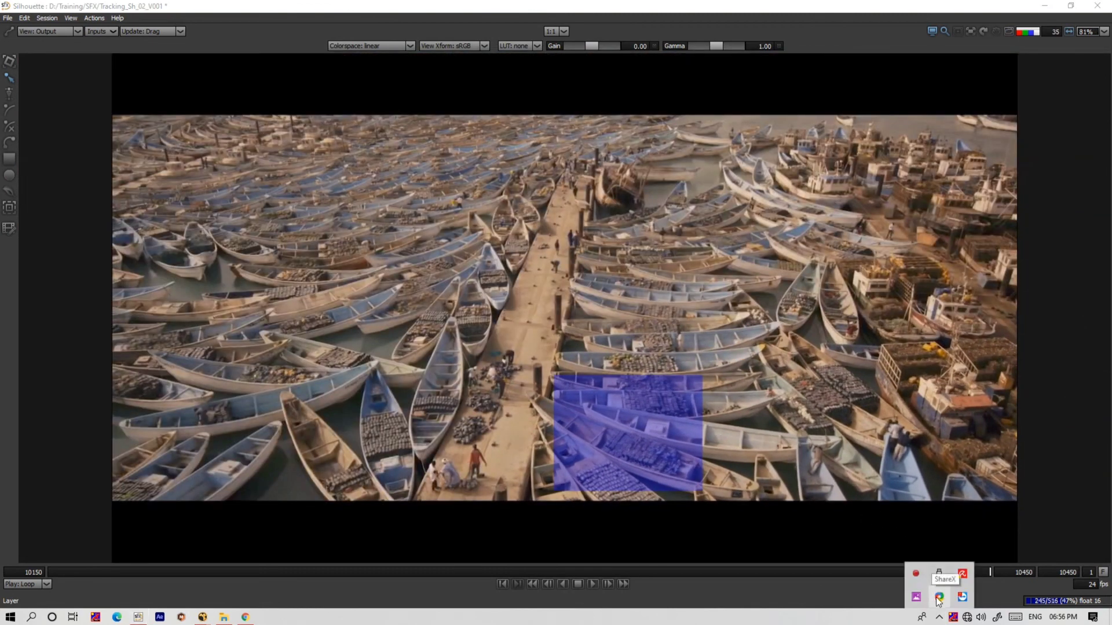
pyautogui.click(940, 596)
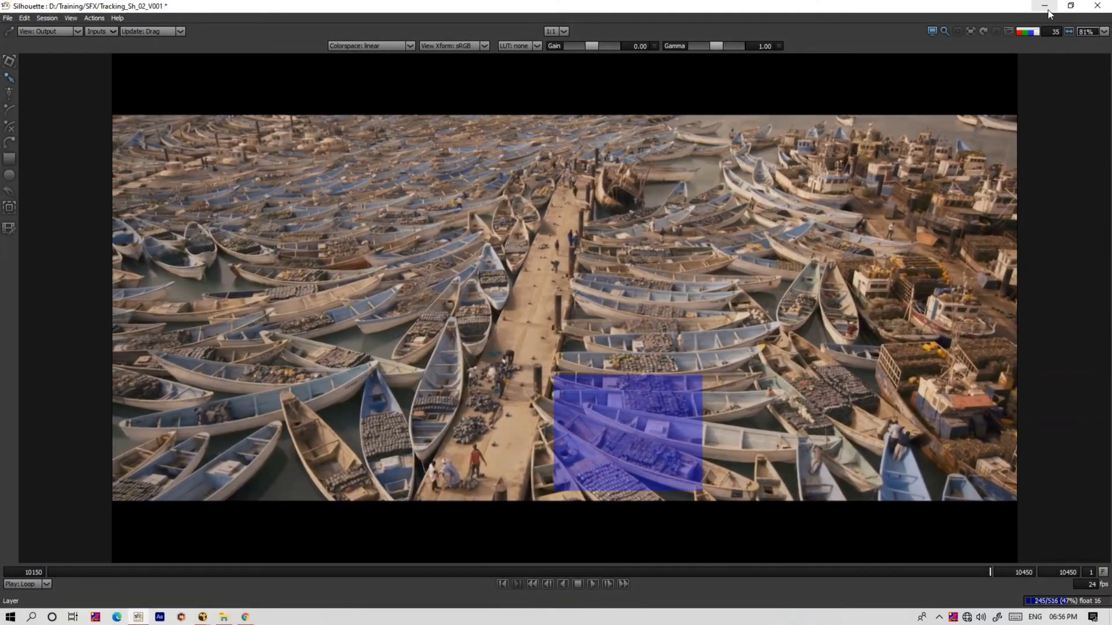
pyautogui.click(936, 614)
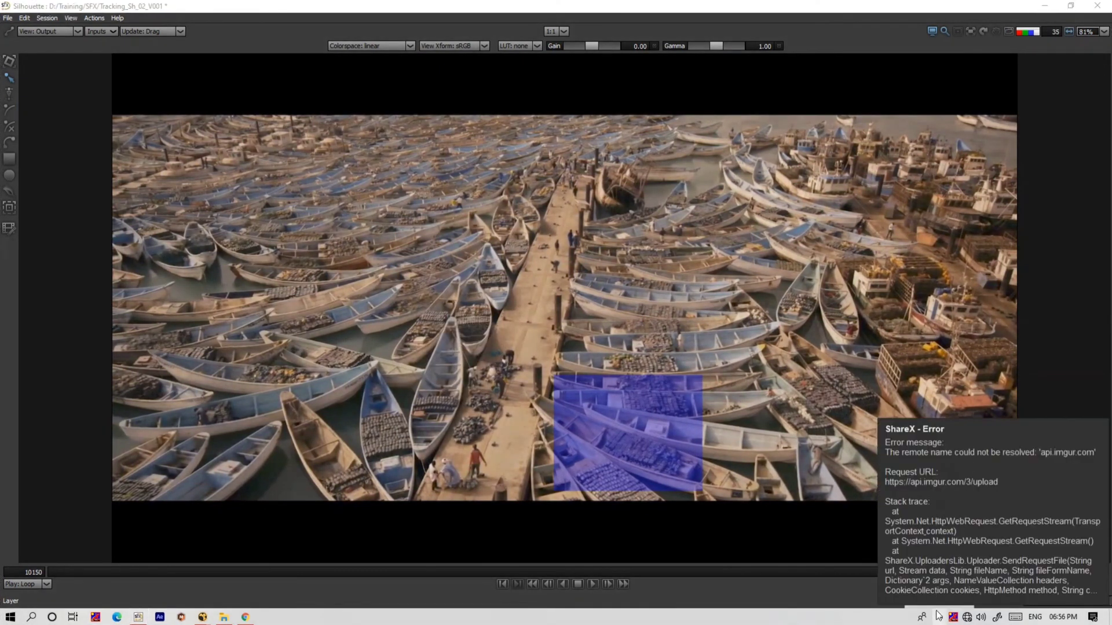
pyautogui.click(938, 615)
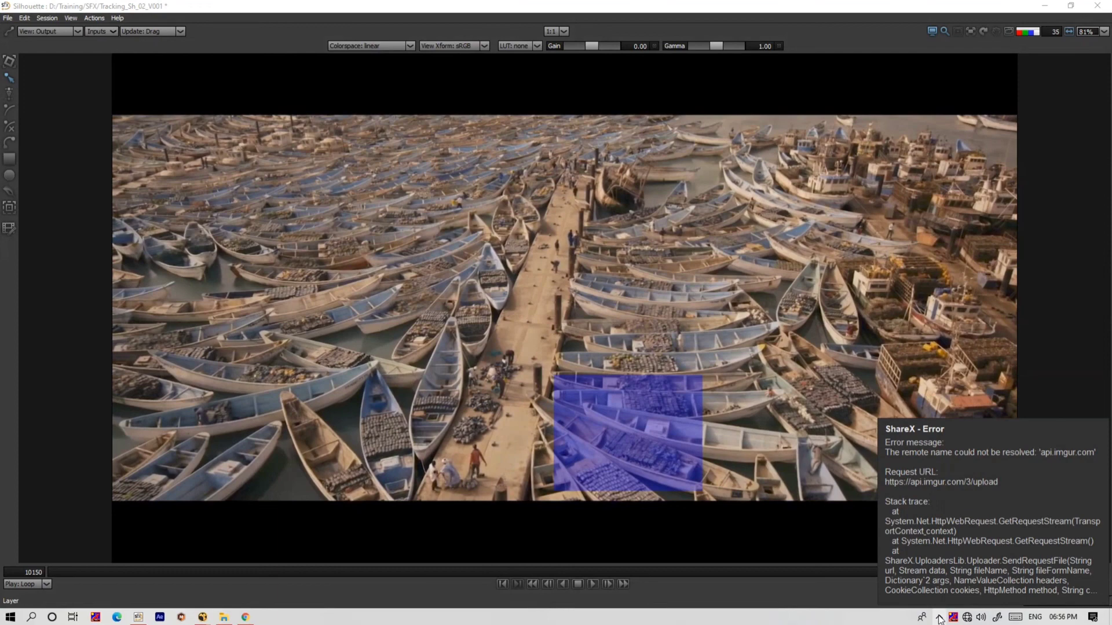